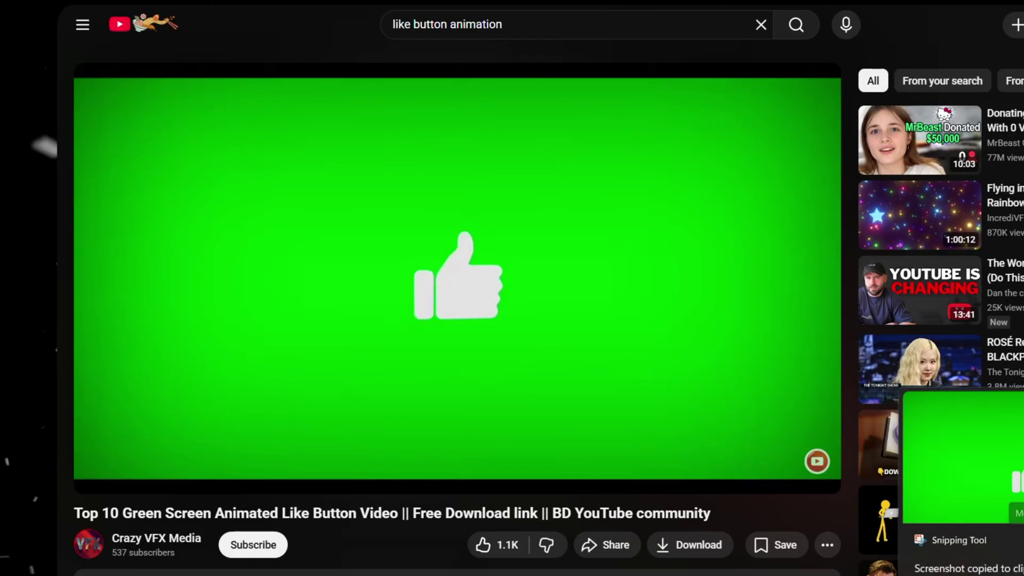
- Snip the blue thumbs-up frame of the like-button video
key(shift+super+s)
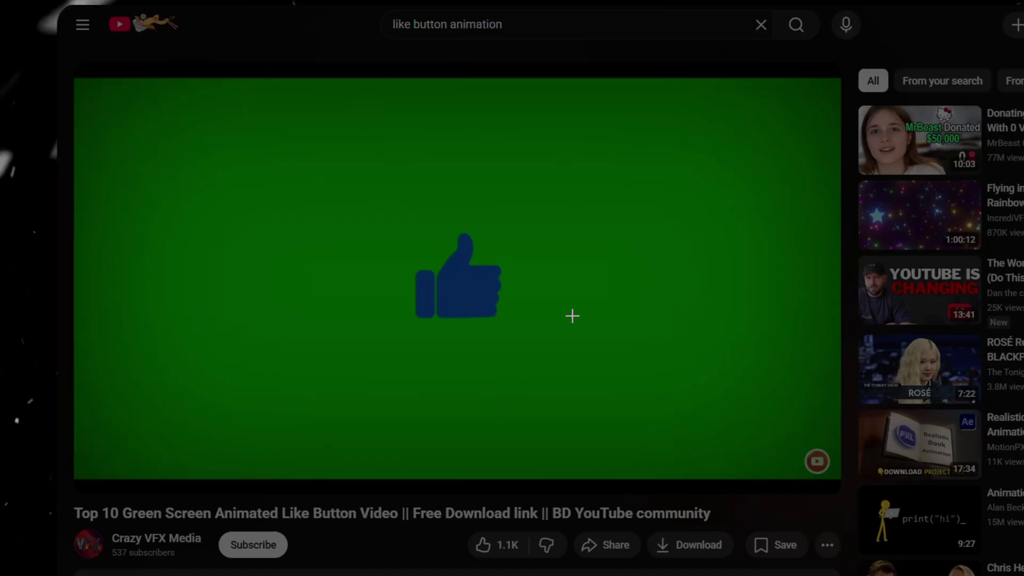
drag(129, 83, 802, 472)
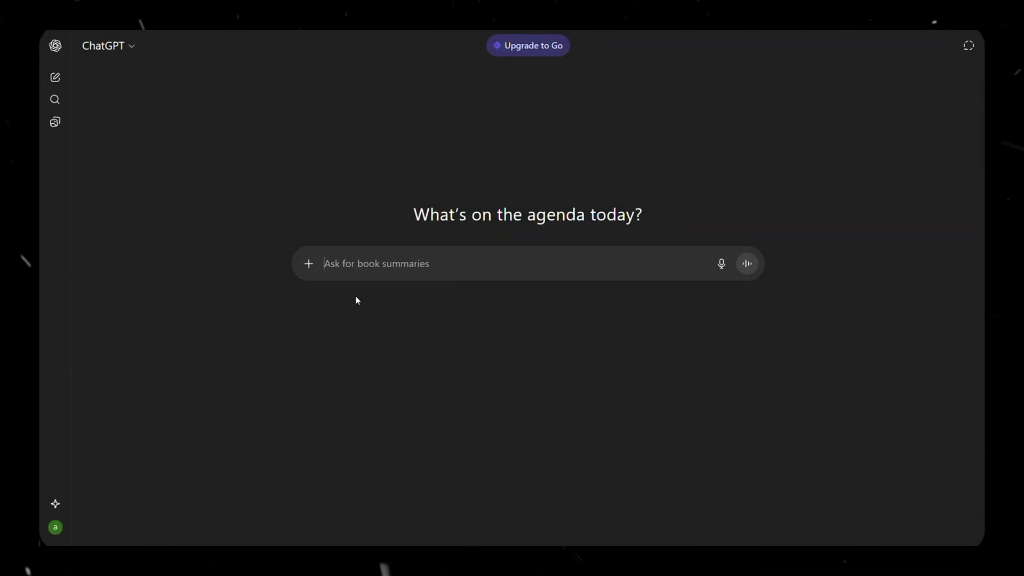
- Send ChatGPT both like-button screenshots with the pasted motion-graphic description
click(560, 450)
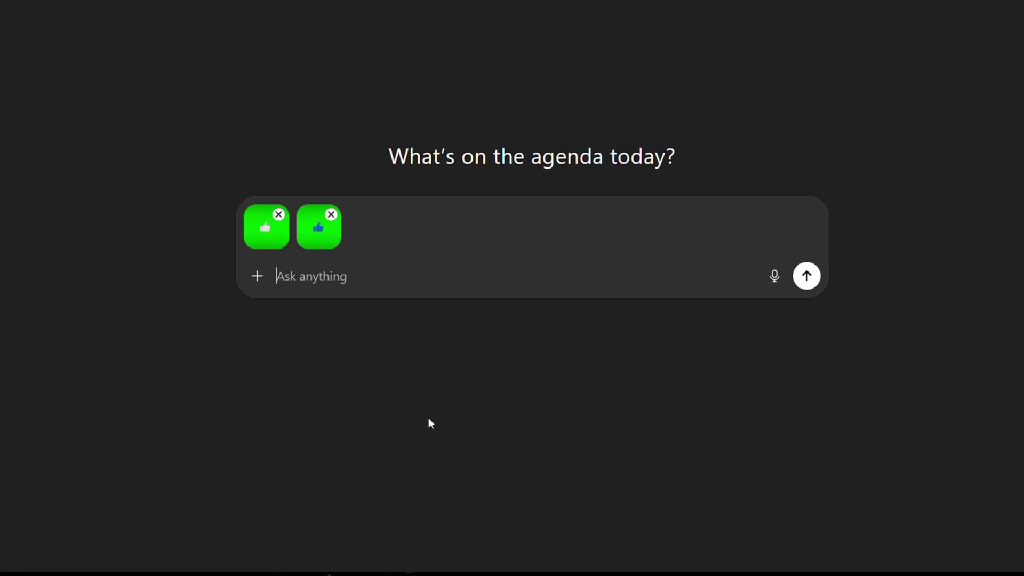
text(I have attached two frames: the first frame shows a plain like button, and the second frame shows a blue like button. Create a clean and professional motion graphic based on these frames. The animation should start with the like button smoothly popping up from the bottom and emitting a soft glowing effect. Then, a pointer should move toward the like button and click on it, triggering a subtle glow pulse at the moment of the click. After that, the like button should transition into the blue version with a smooth, rotating animation — as if it flips or twists elegantly. Maintain a glowing effect throughout the animation for visual consistency, and ensure the background remains pure black for a sleek, modern look.)
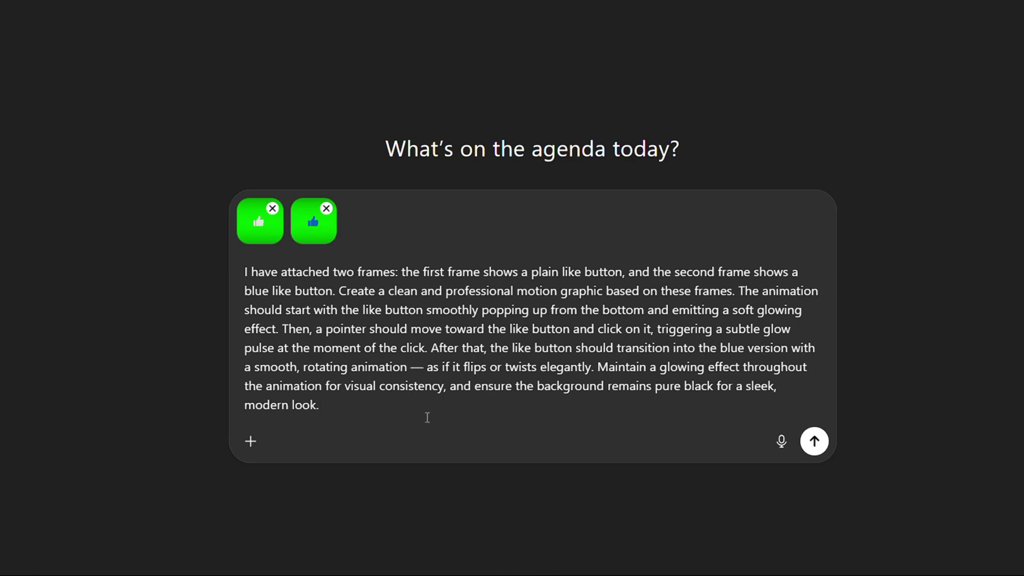
click(814, 441)
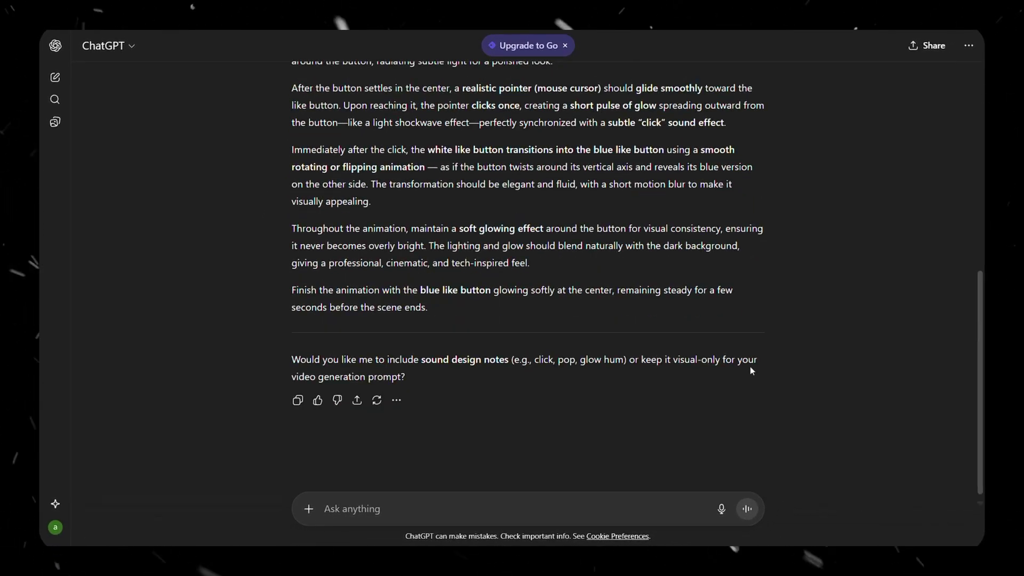
scroll(750, 370, up, 2)
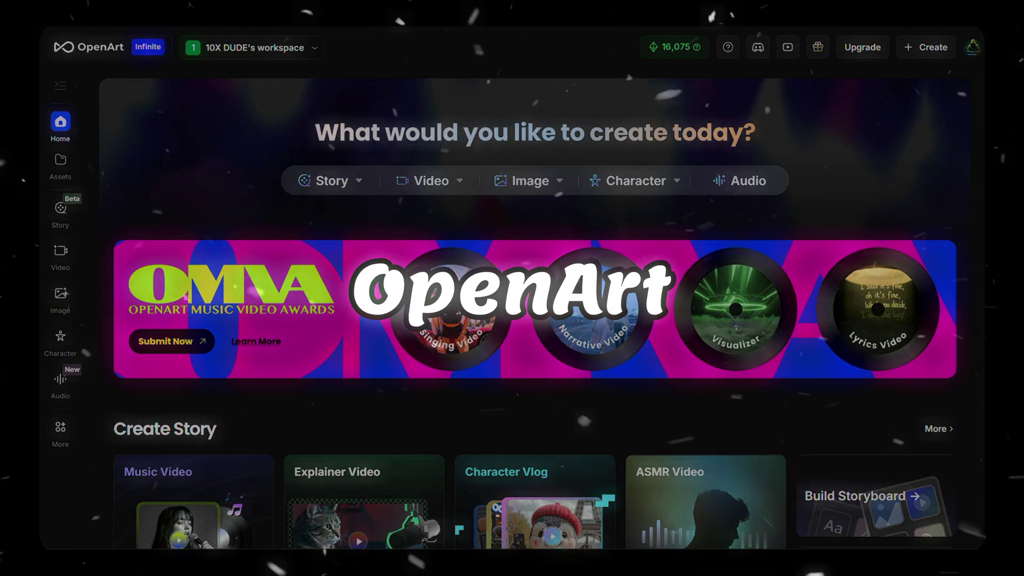
scroll(535, 312, down, 1)
scroll(535, 312, down, 1)
scroll(535, 312, down, 1)
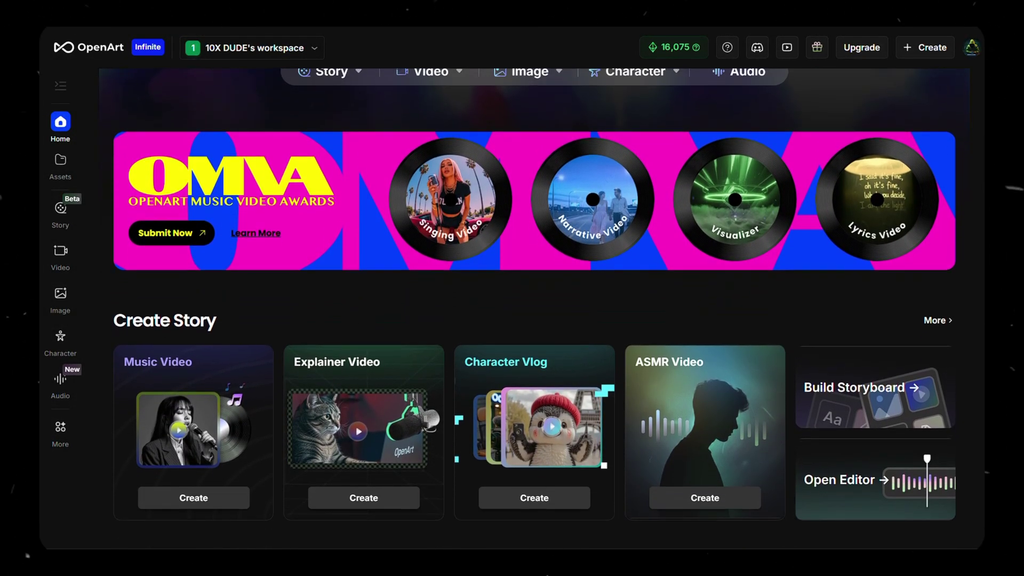
scroll(534, 312, down, 1)
scroll(535, 313, down, 1)
scroll(535, 312, down, 1)
scroll(534, 313, down, 1)
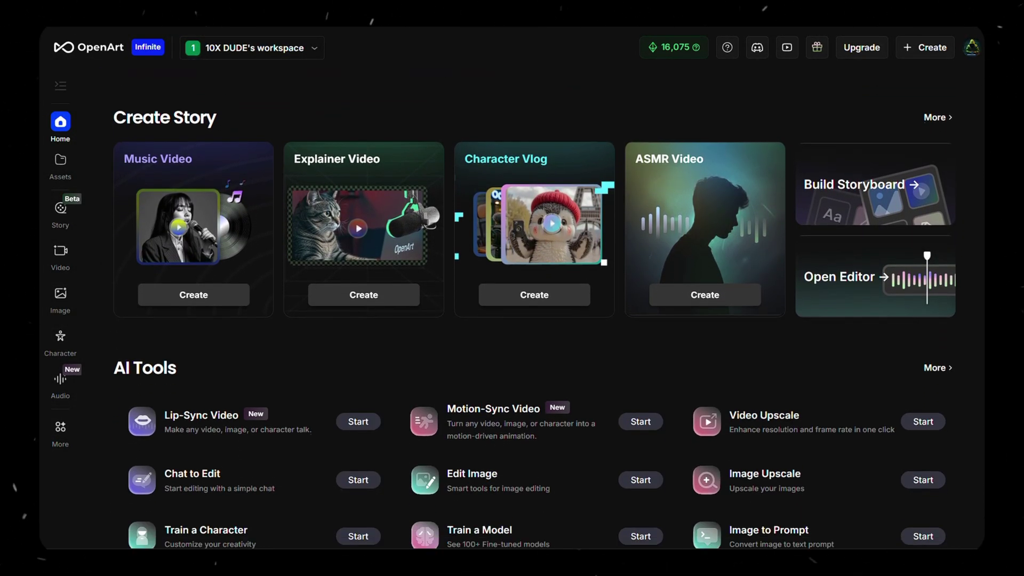
scroll(535, 312, down, 1)
scroll(535, 312, down, 1)
scroll(535, 312, down, 1)
scroll(534, 312, down, 1)
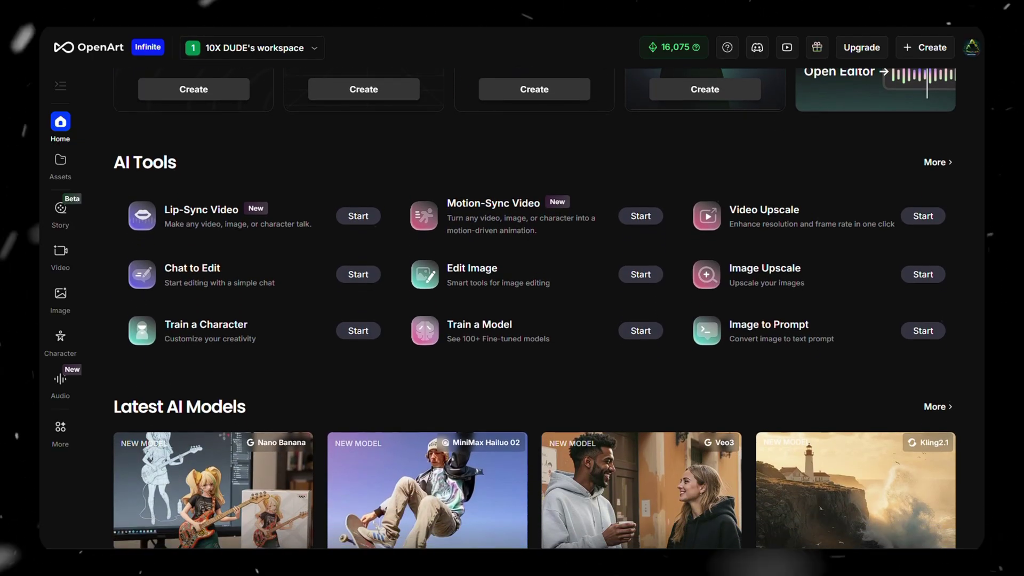
scroll(535, 313, down, 1)
scroll(534, 312, down, 1)
scroll(535, 312, down, 1)
scroll(534, 312, down, 1)
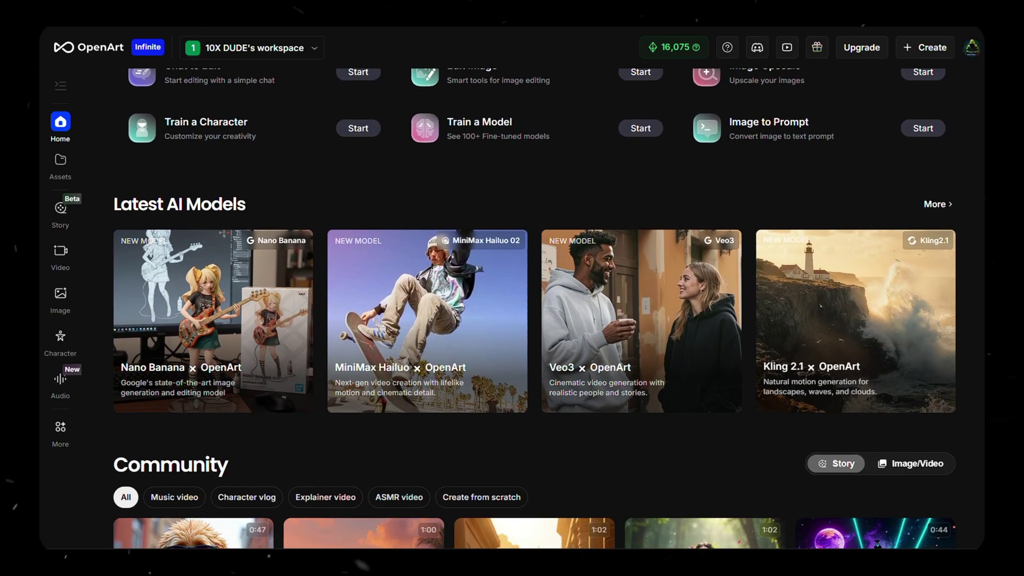
scroll(535, 312, down, 1)
scroll(535, 312, down, 1)
scroll(535, 312, down, 1)
scroll(534, 312, down, 1)
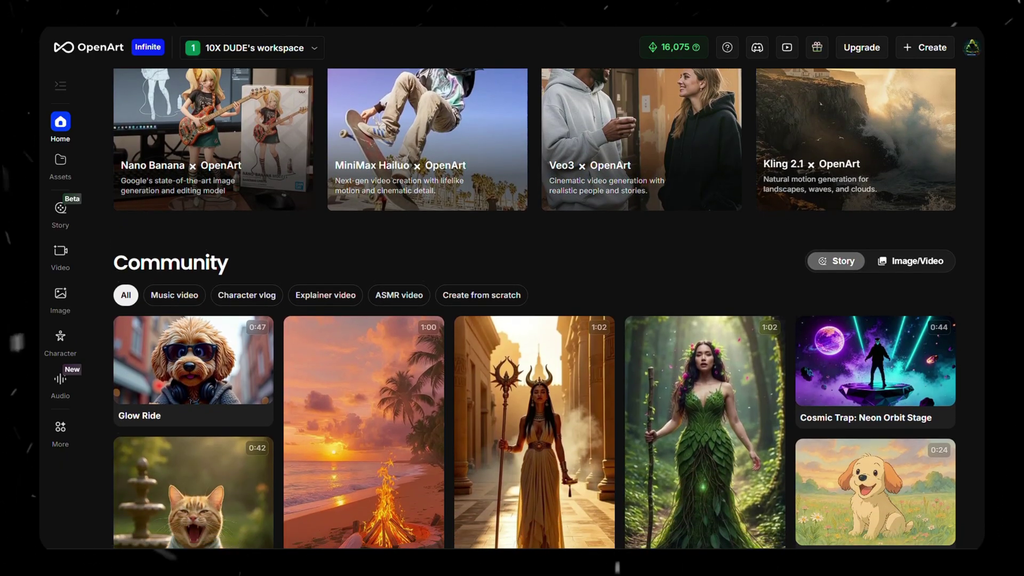
scroll(535, 313, down, 1)
scroll(534, 313, down, 1)
scroll(535, 313, down, 1)
scroll(534, 312, down, 1)
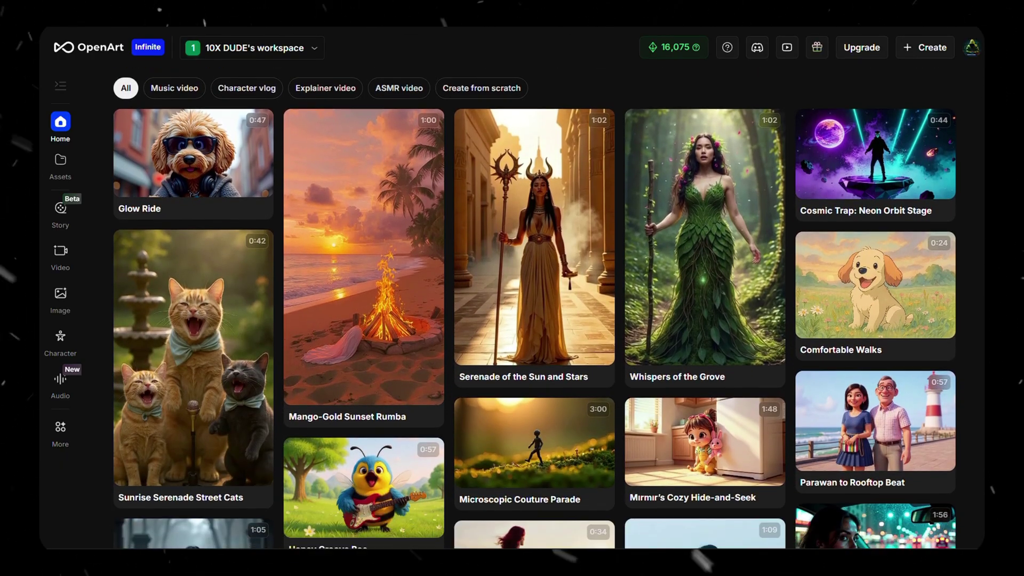
scroll(535, 312, down, 1)
scroll(535, 312, down, 1)
scroll(535, 312, down, 1)
scroll(534, 312, down, 1)
scroll(534, 312, down, 1)
scroll(535, 312, down, 1)
scroll(535, 313, down, 1)
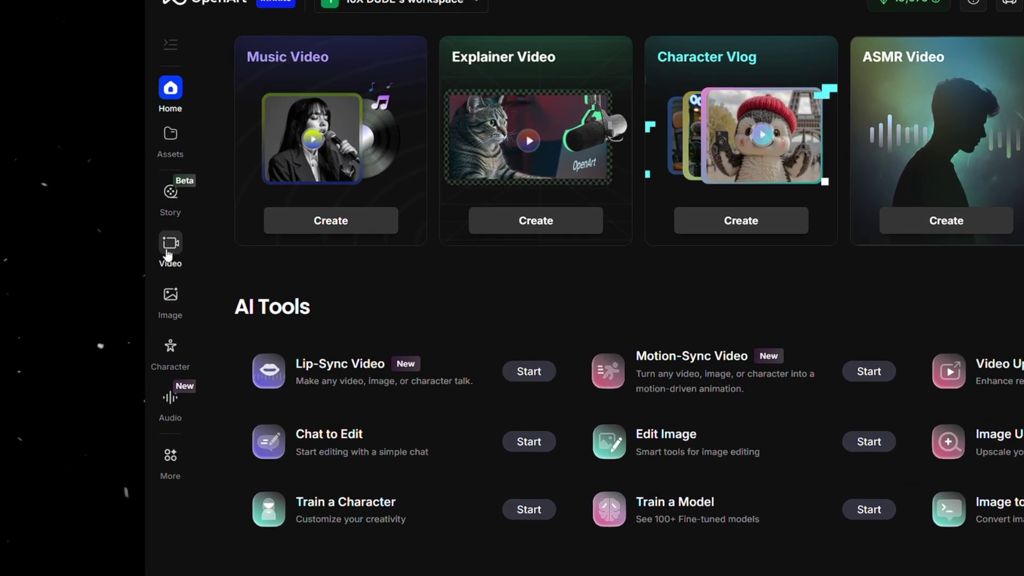
- Open Video > Image to Video and select the Veo3 model
click(167, 254)
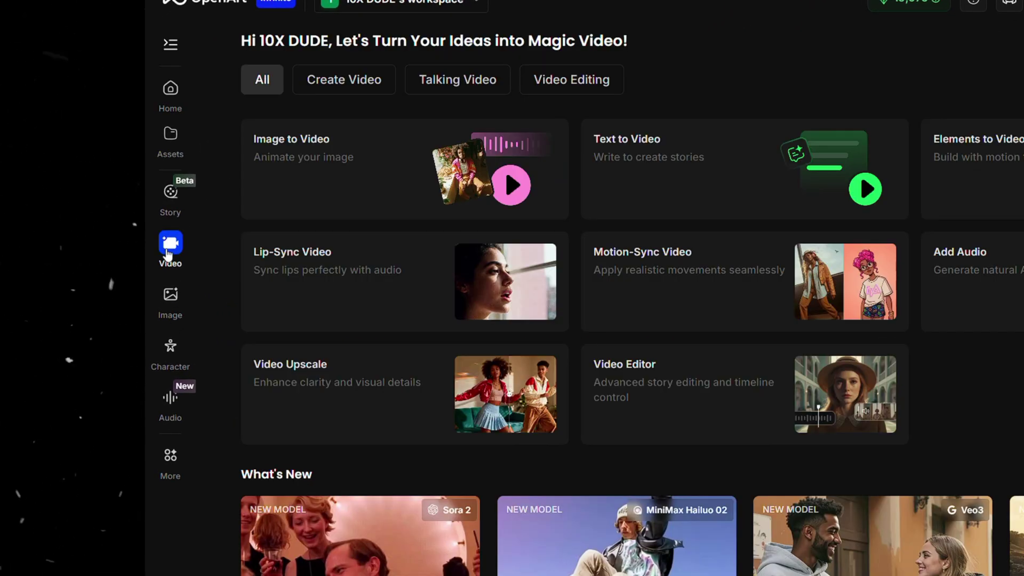
click(390, 152)
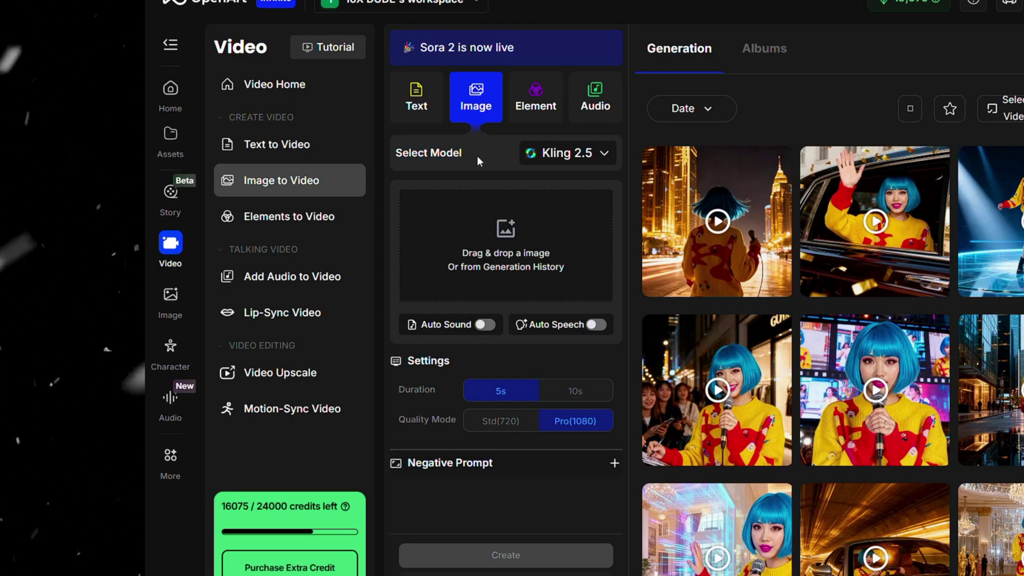
click(581, 153)
scroll(616, 240, down, 2)
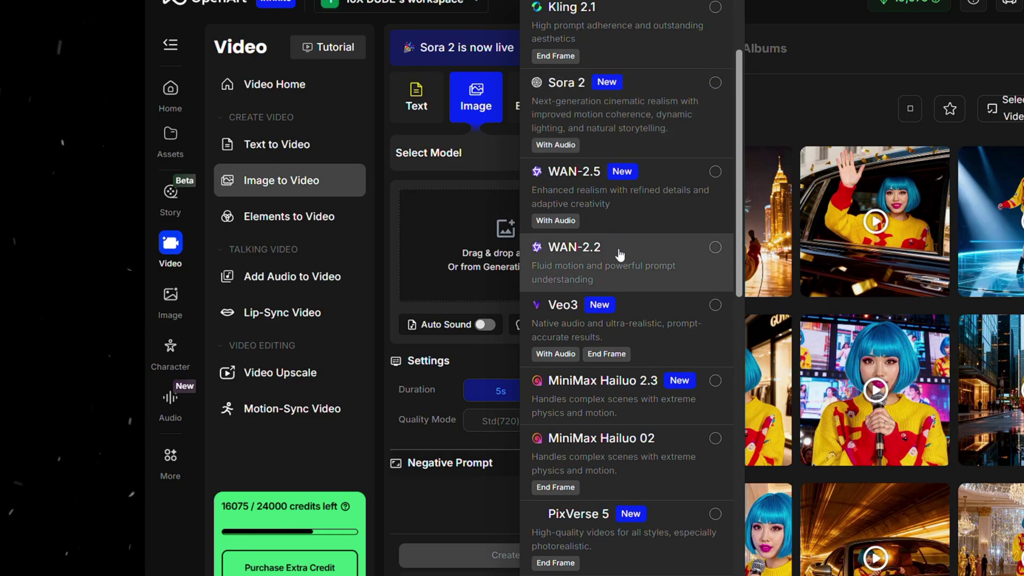
click(639, 321)
- Upload the two like-button screenshots as the start and end frames
click(416, 336)
click(489, 252)
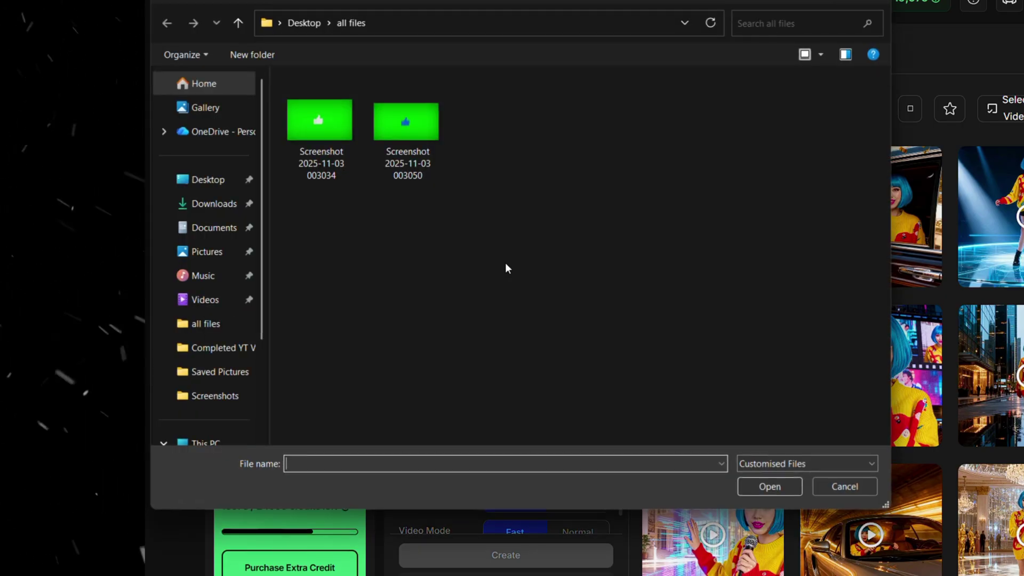
double_click(314, 112)
click(535, 327)
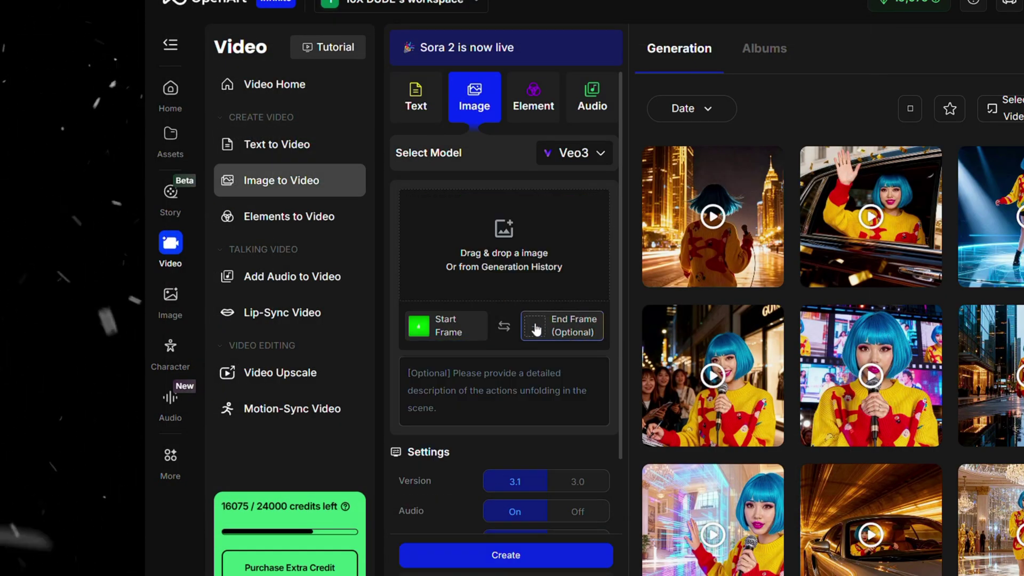
click(513, 253)
double_click(407, 121)
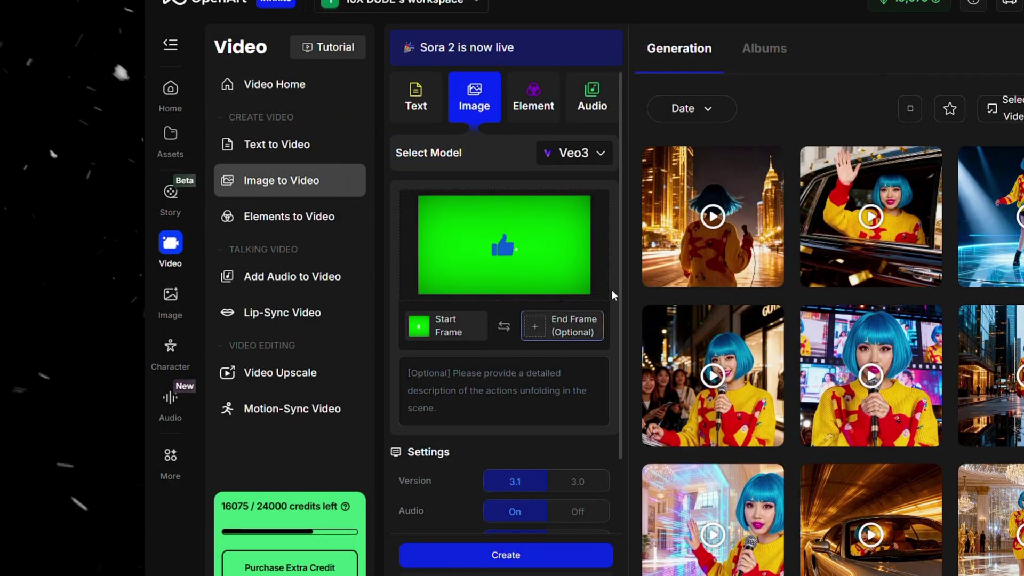
scroll(560, 312, down, 2)
- Paste the ChatGPT prompt, set 1080p and switch the mode to Normal
click(560, 313)
key(ctrl+v)
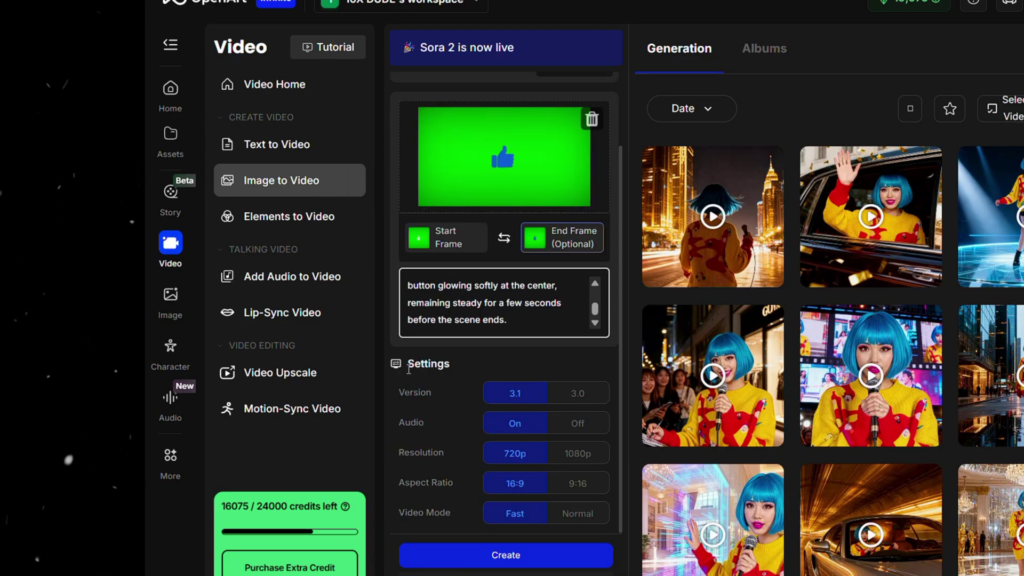
double_click(501, 364)
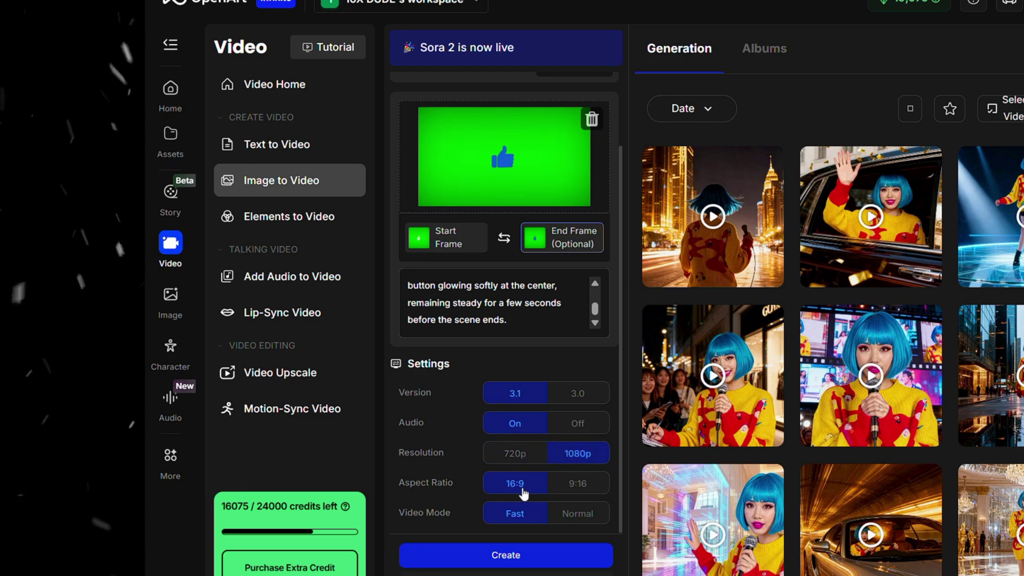
click(580, 514)
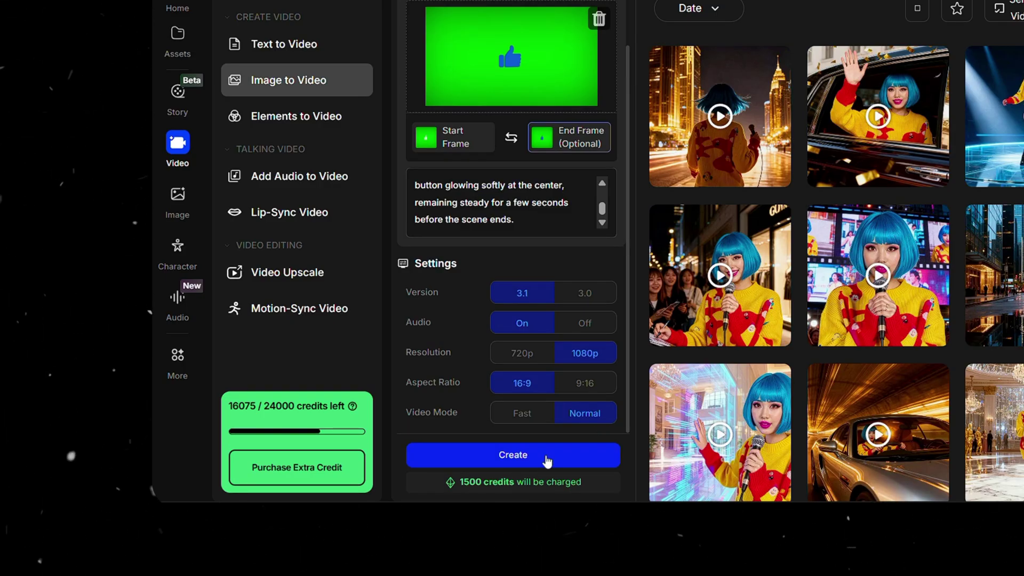
- Start the Veo3 like-button video and let it finish in the gallery
click(547, 462)
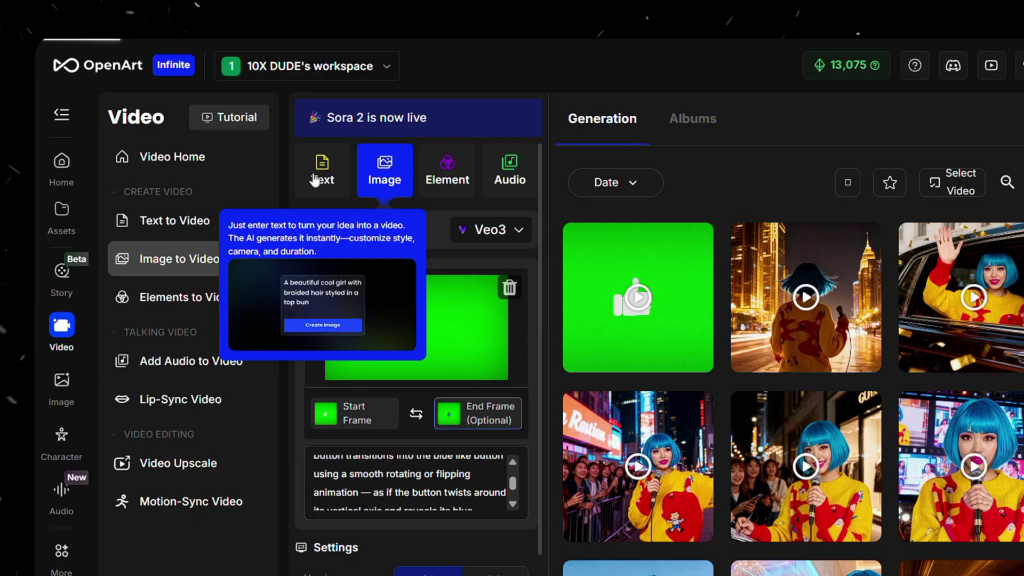
- Switch to Text to Video, enter the purple '4' title prompt, keep Veo3, and create
click(316, 178)
click(445, 314)
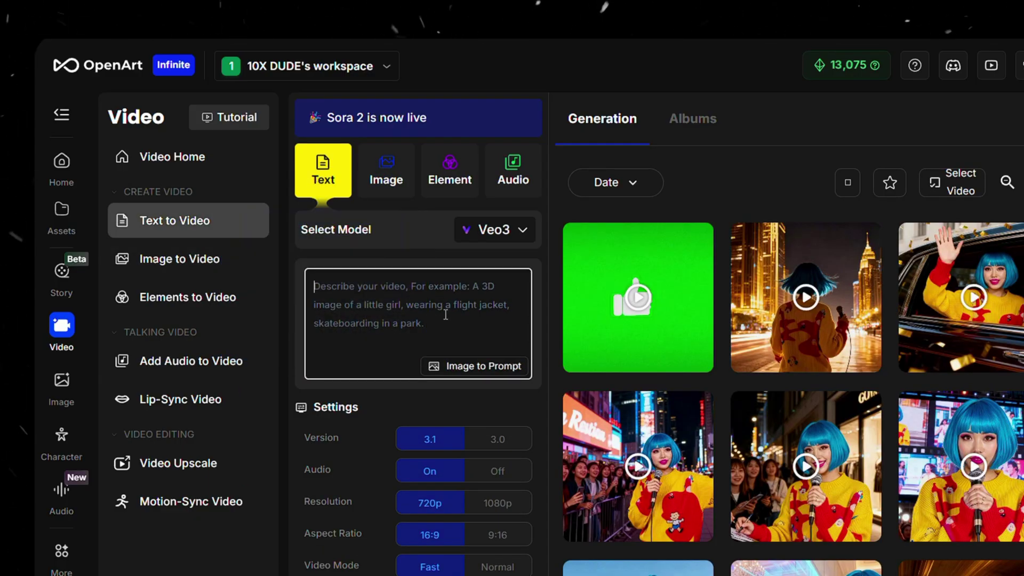
click(510, 231)
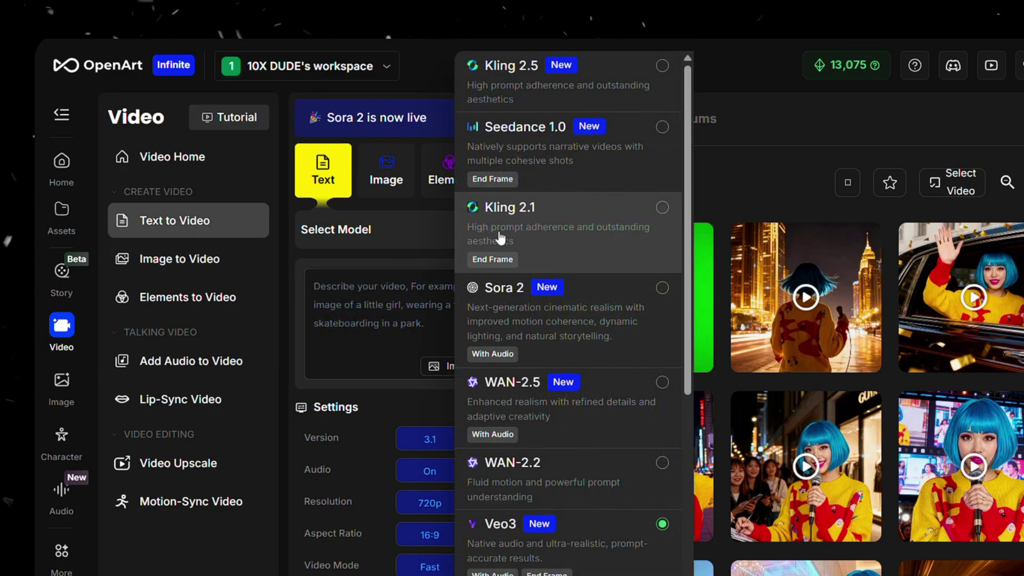
click(567, 539)
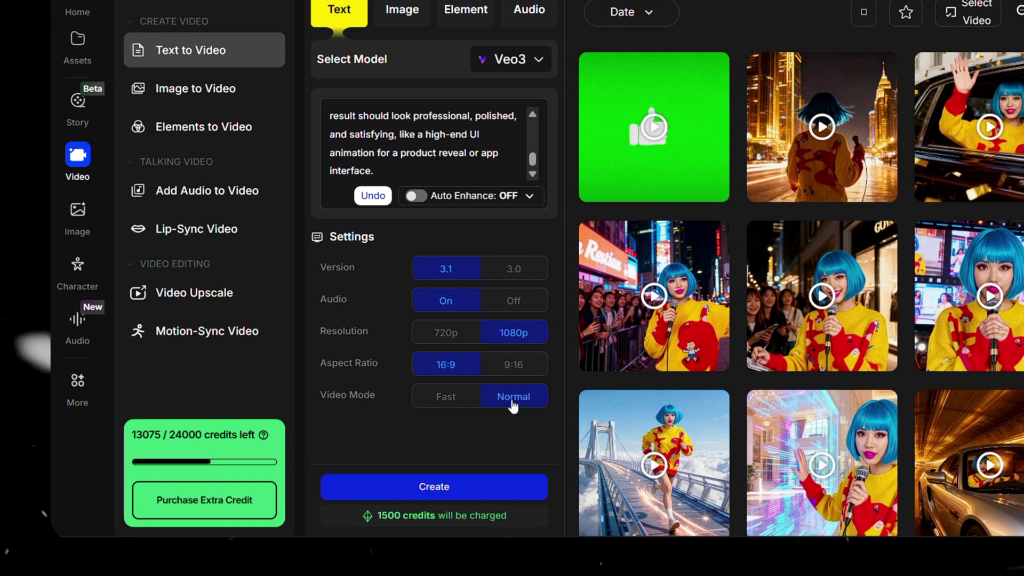
click(429, 496)
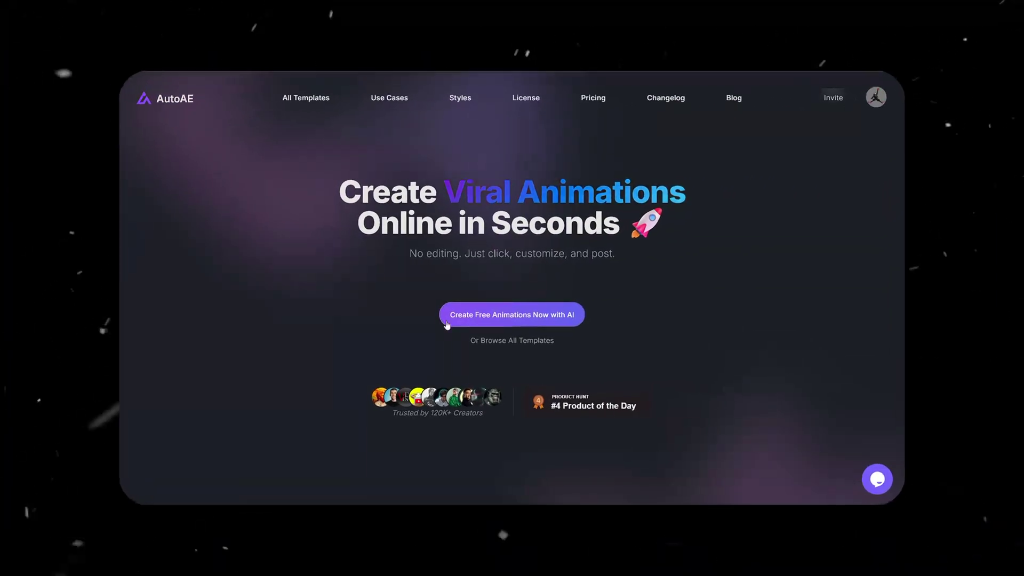
- Open AutoAE's Tech-Style Chapter Animation template and snip its purple preview
click(284, 82)
scroll(478, 333, down, 3)
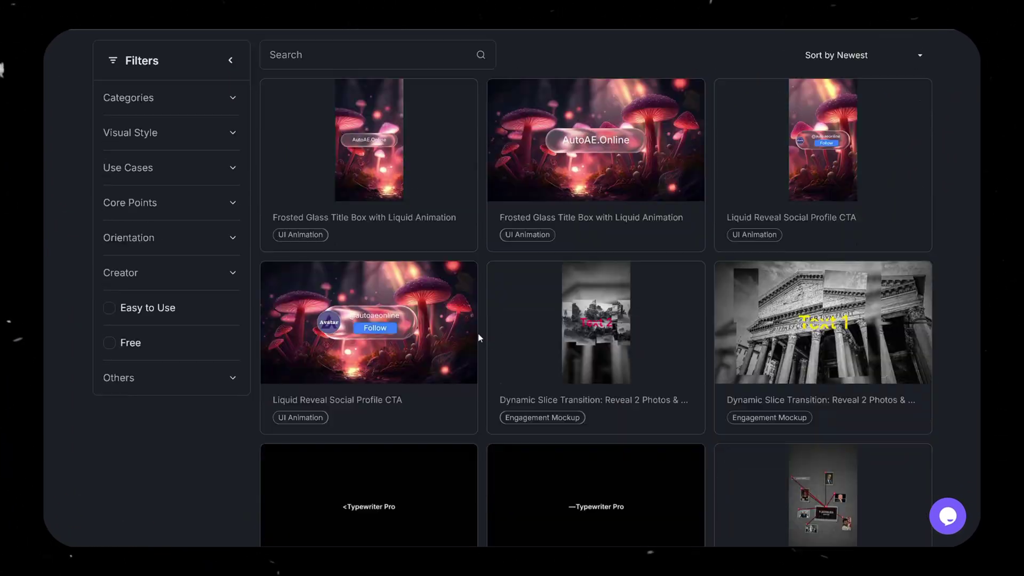
scroll(490, 338, down, 5)
scroll(490, 337, down, 5)
scroll(560, 336, down, 5)
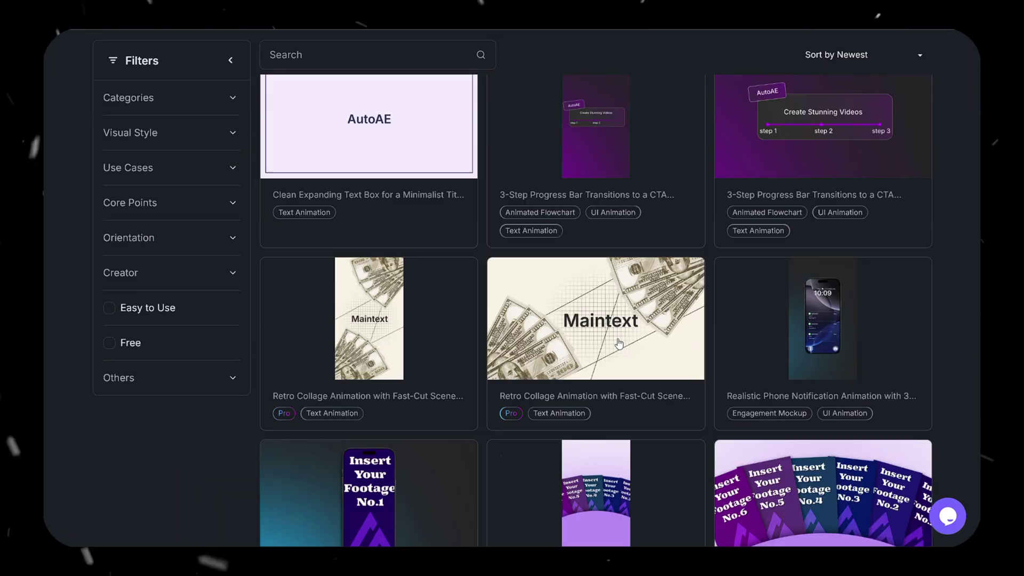
scroll(618, 342, down, 5)
scroll(617, 342, down, 5)
scroll(618, 341, down, 5)
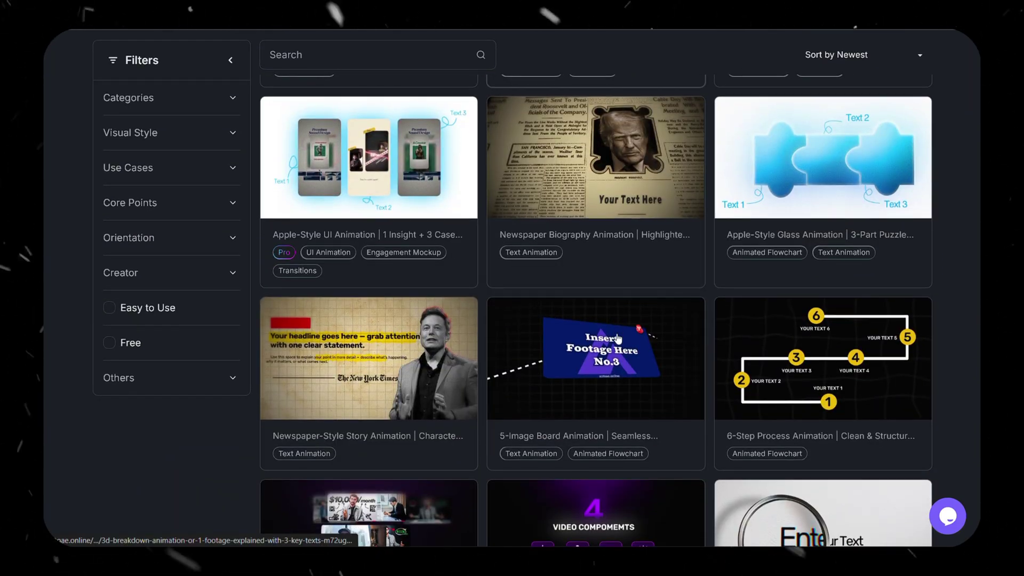
scroll(617, 340, down, 2)
scroll(618, 339, down, 2)
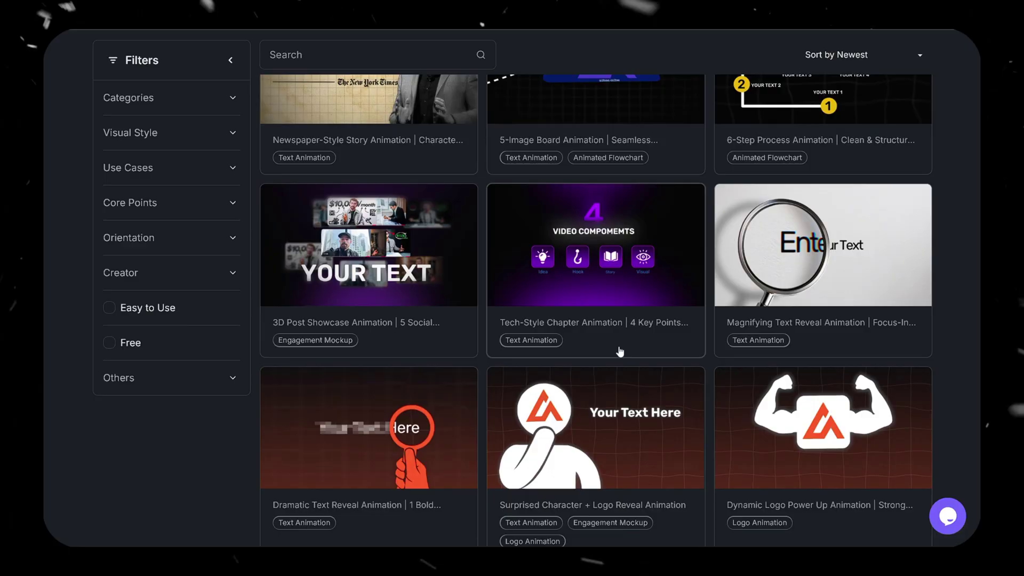
click(548, 346)
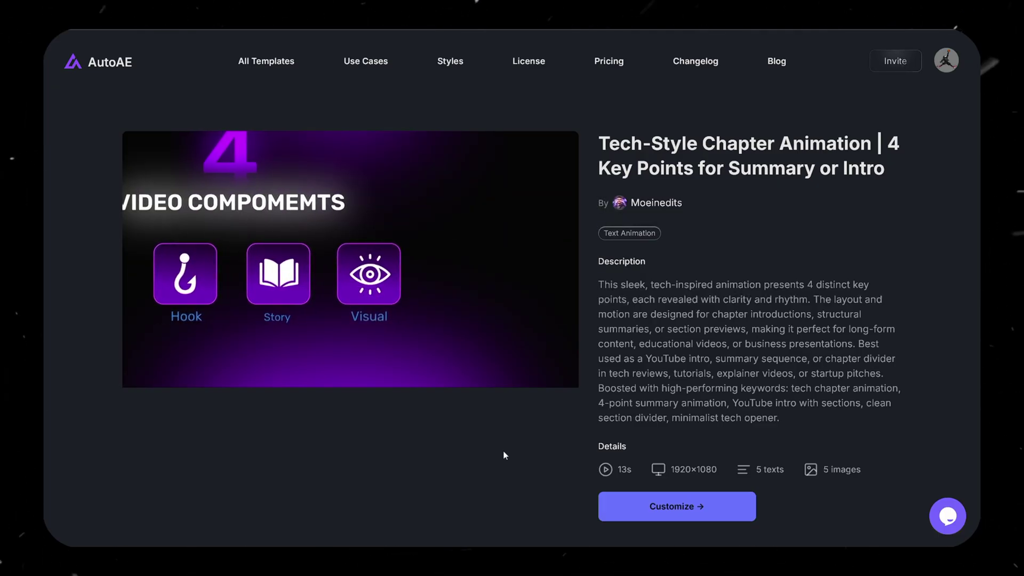
key(super+shift+s)
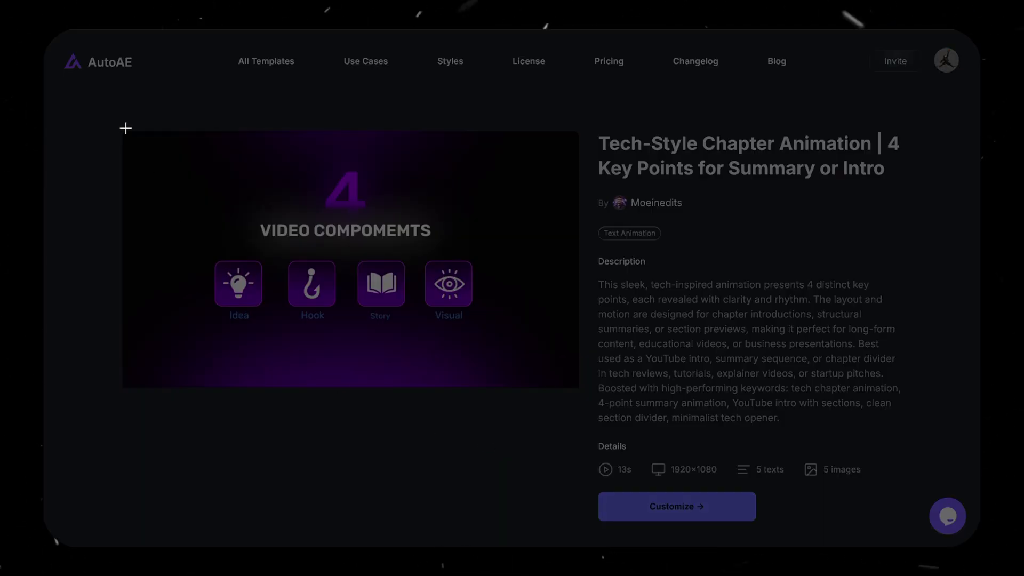
mouse_move(125, 128)
mouse_down()
mouse_move(536, 390)
mouse_move(584, 383)
mouse_up()
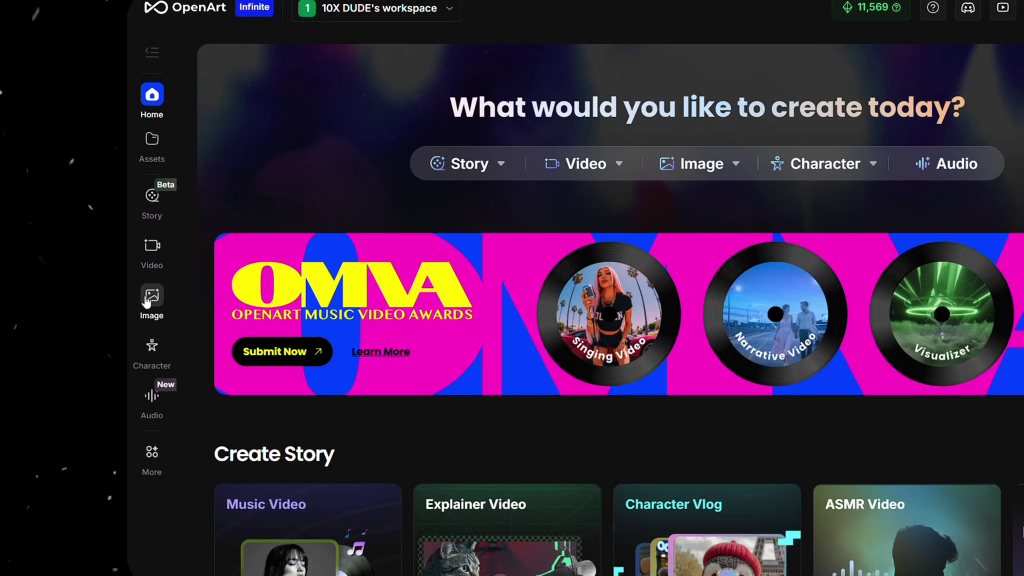
- Upload the 4 Video Components still to Chat to Edit, recolour it yellow, then reselect the original
click(60, 297)
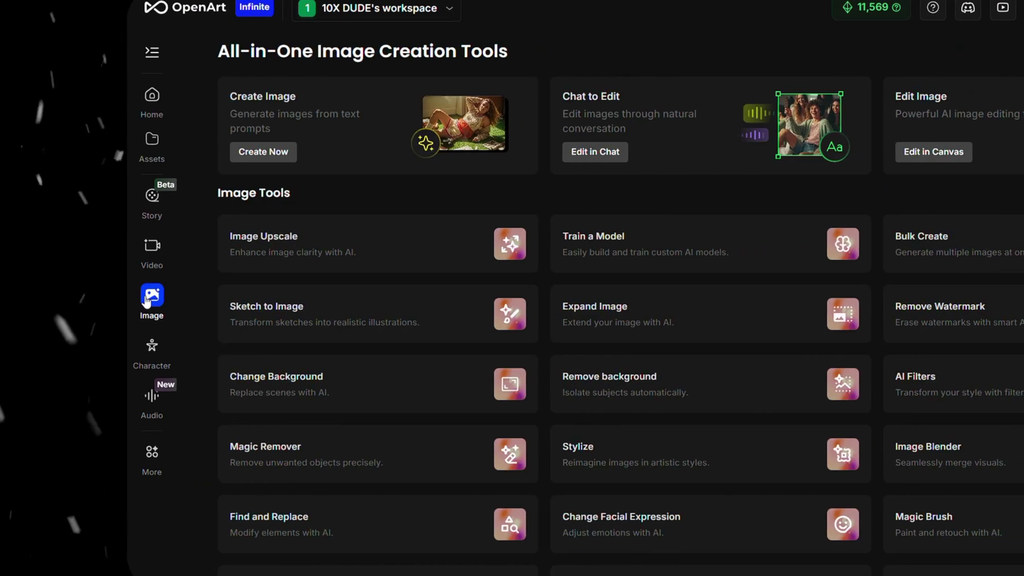
click(614, 152)
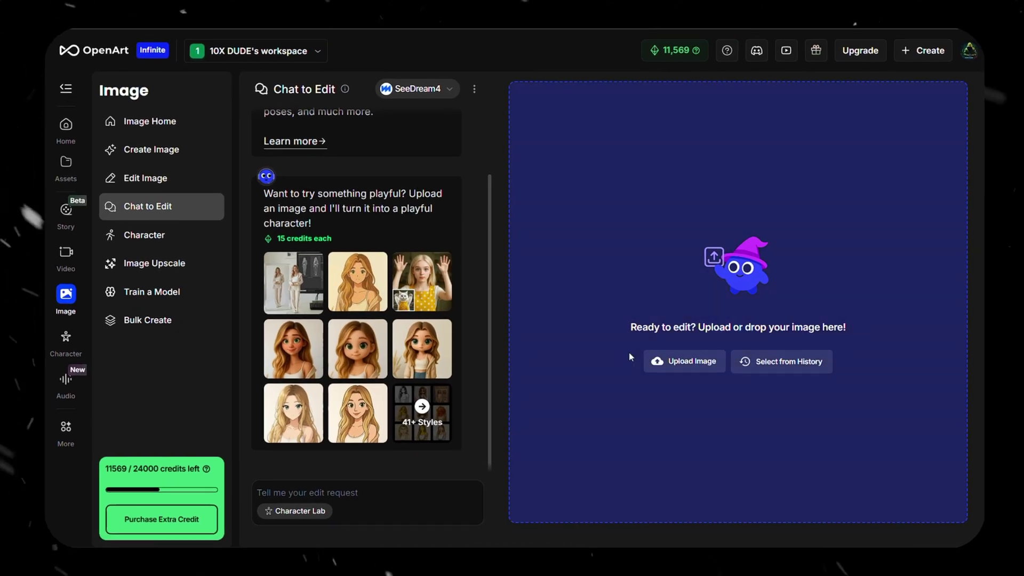
click(677, 360)
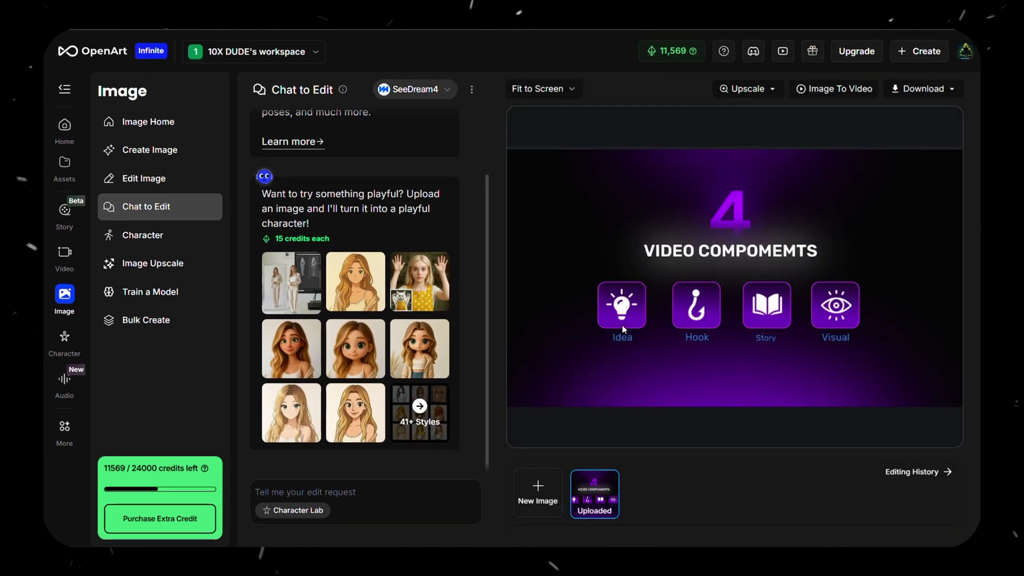
click(350, 522)
key(ctrl+v)
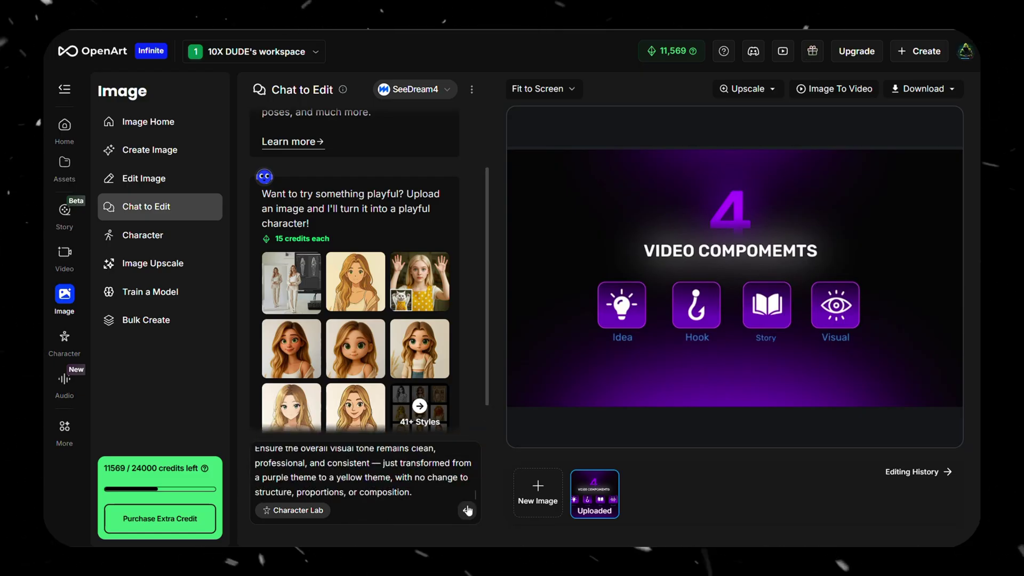
click(468, 510)
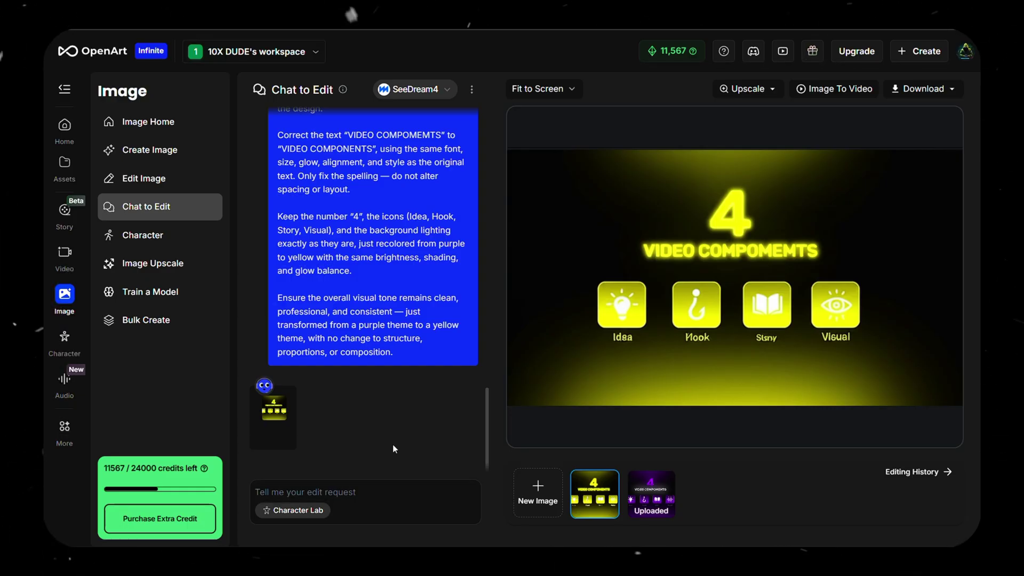
click(648, 495)
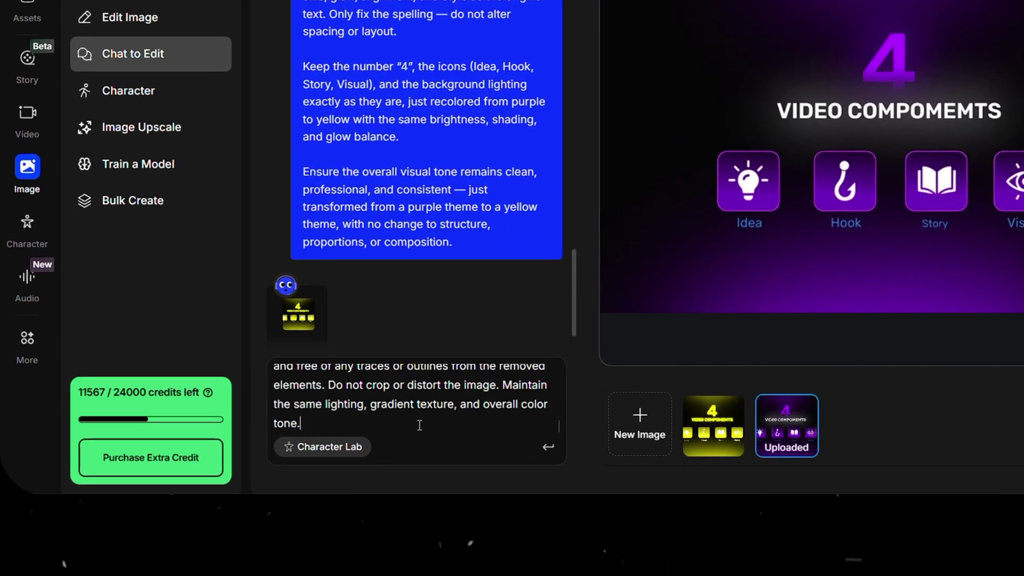
scroll(432, 416, up, 3)
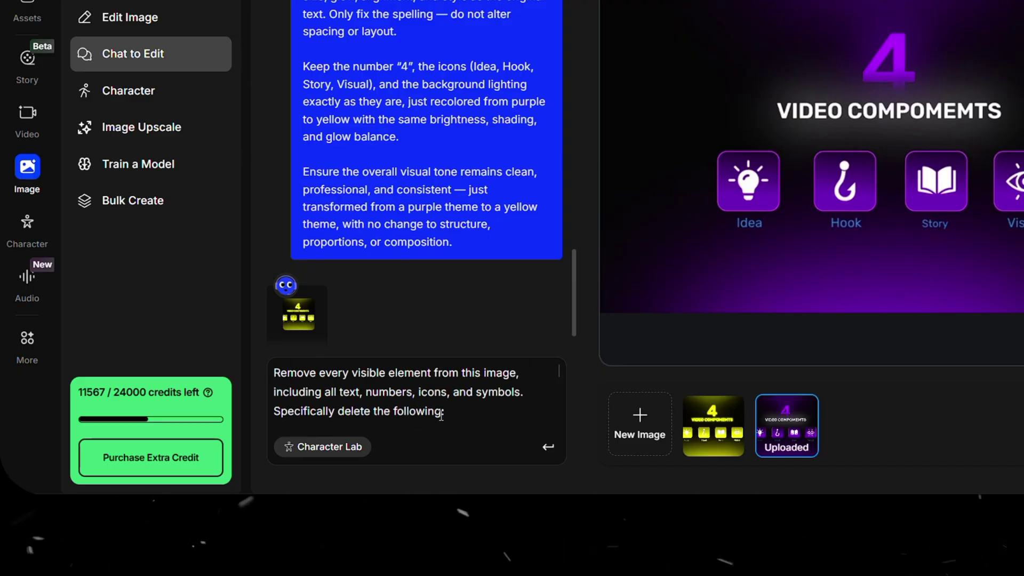
scroll(441, 415, down, 3)
- Send the background-only request and compare the empty purple gradient with the original
click(549, 446)
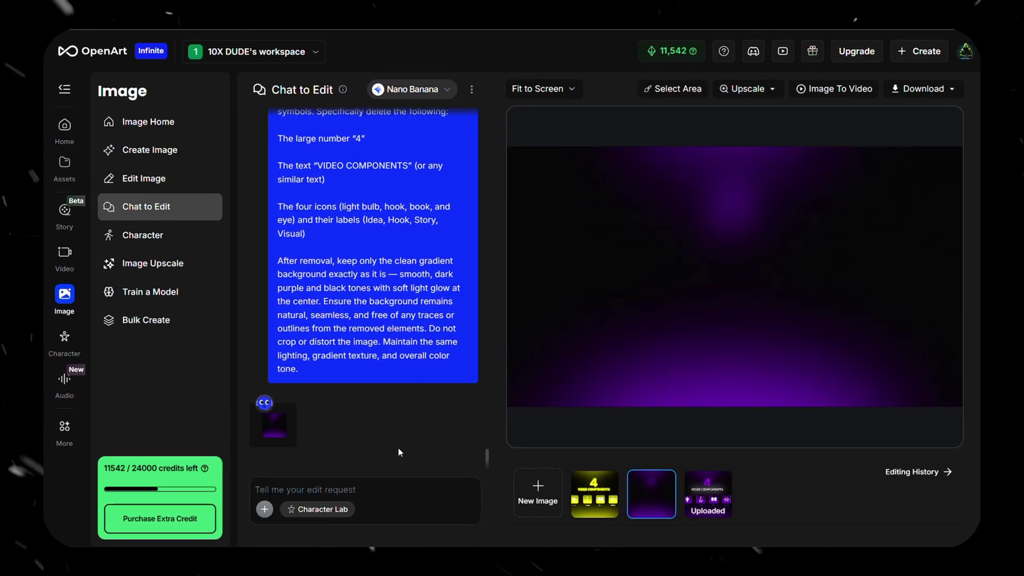
click(697, 489)
click(650, 492)
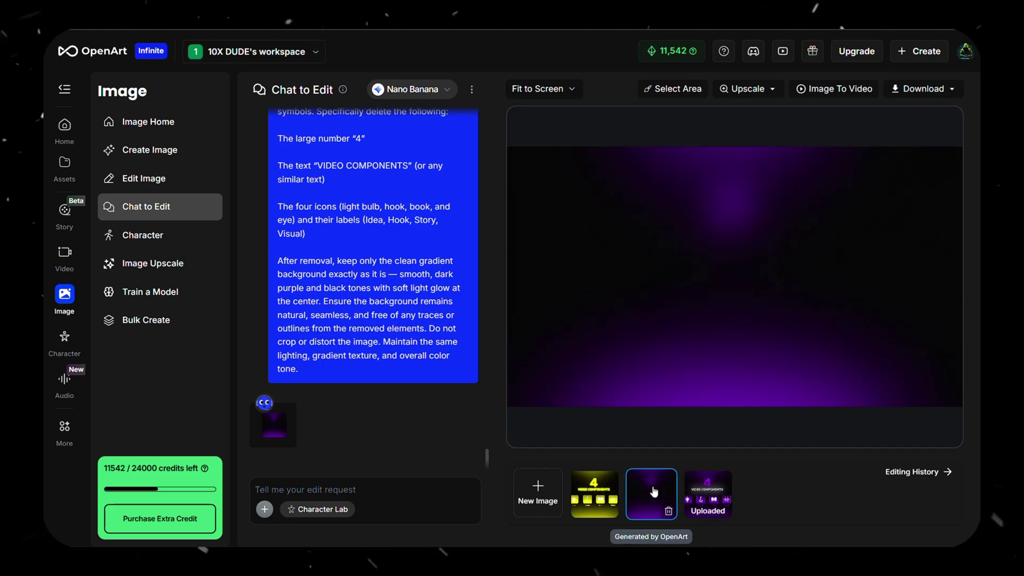
click(698, 493)
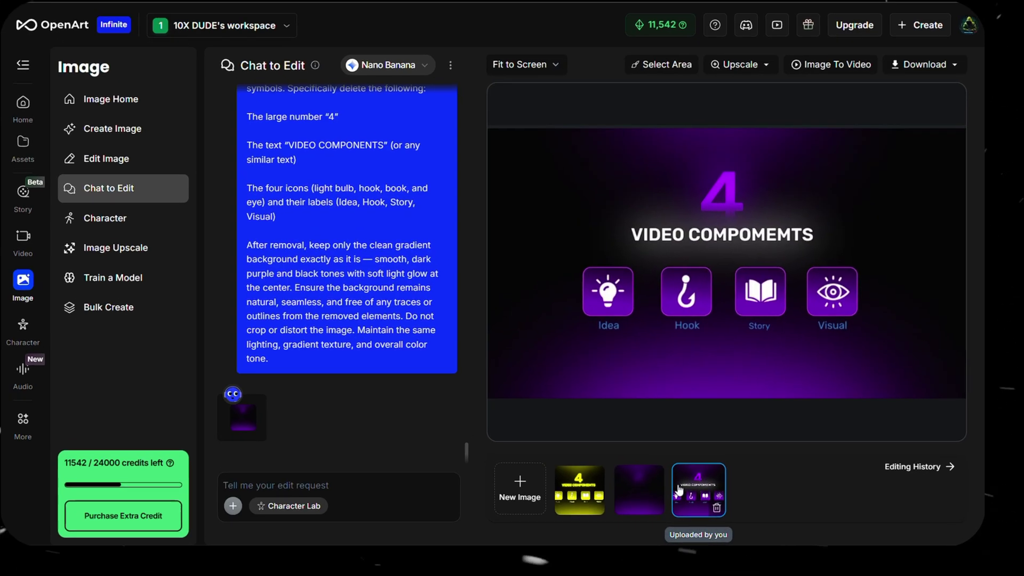
click(647, 491)
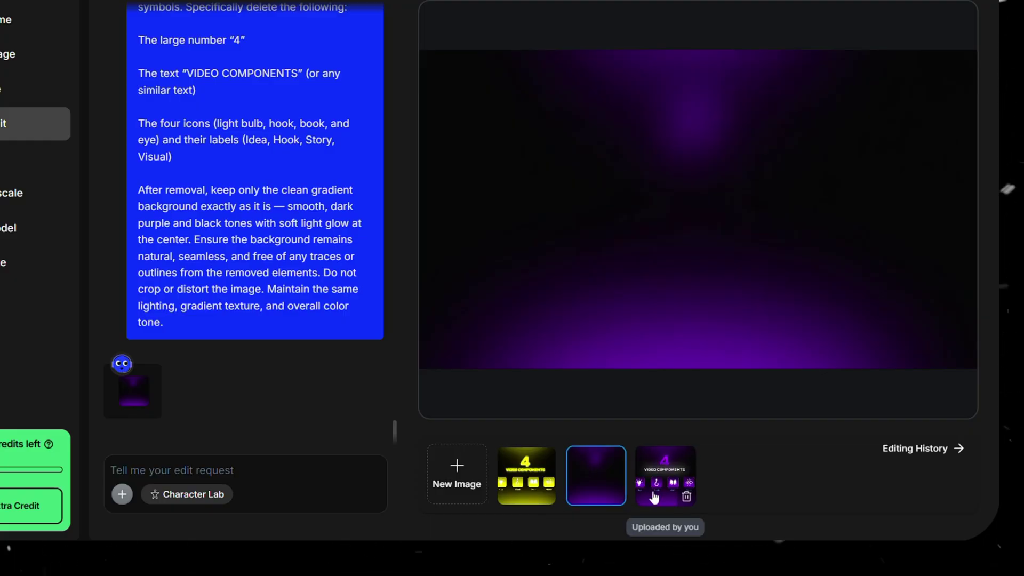
click(664, 478)
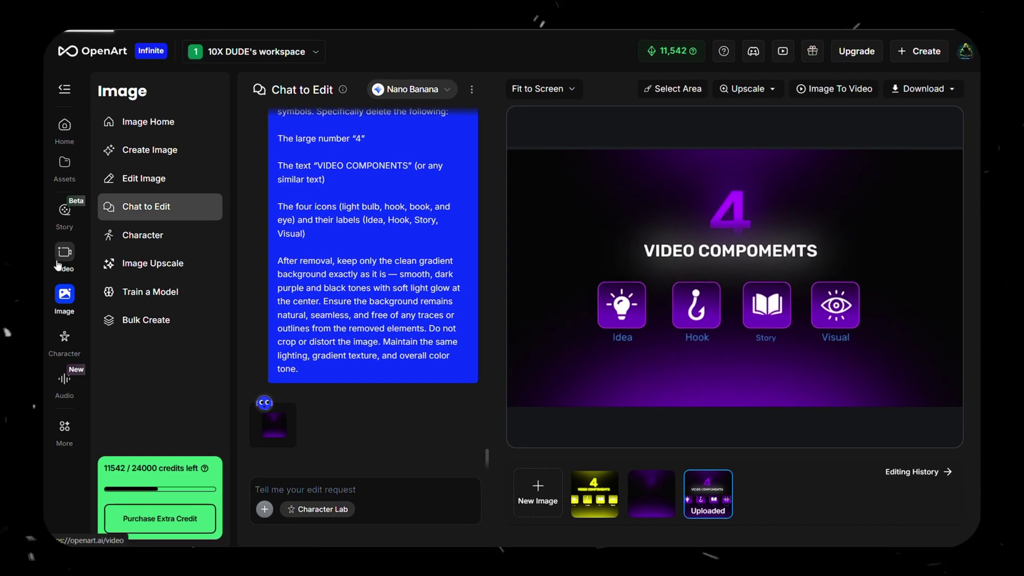
- Go to Video > Image to Video and pick Veo3 from the model list
click(62, 255)
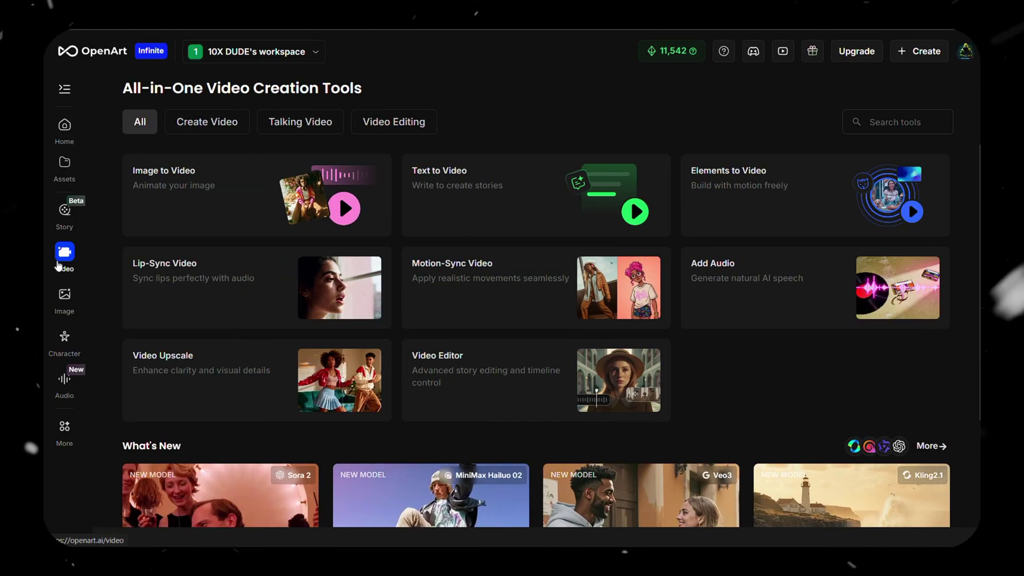
click(234, 198)
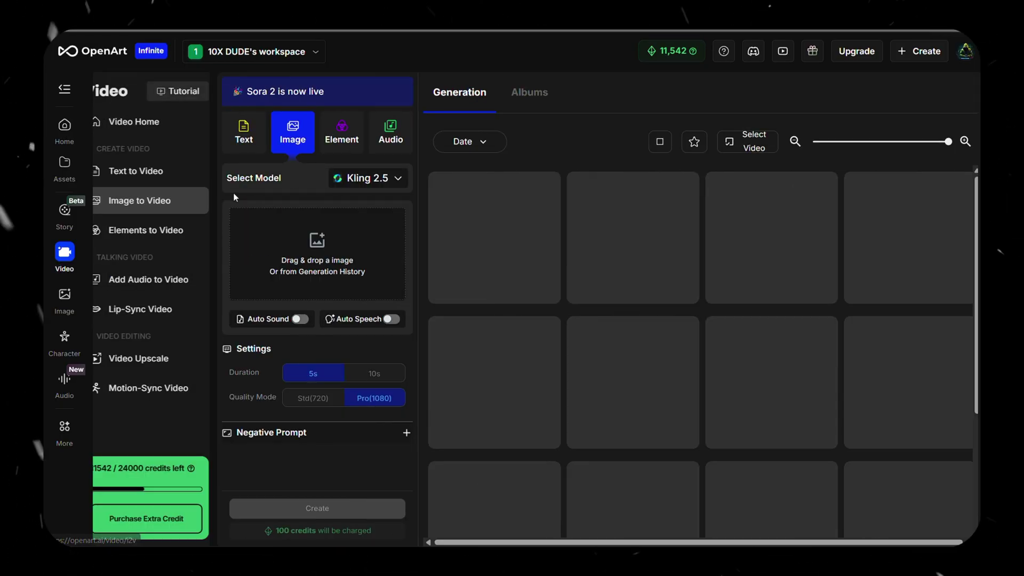
click(490, 217)
scroll(572, 356, down, 2)
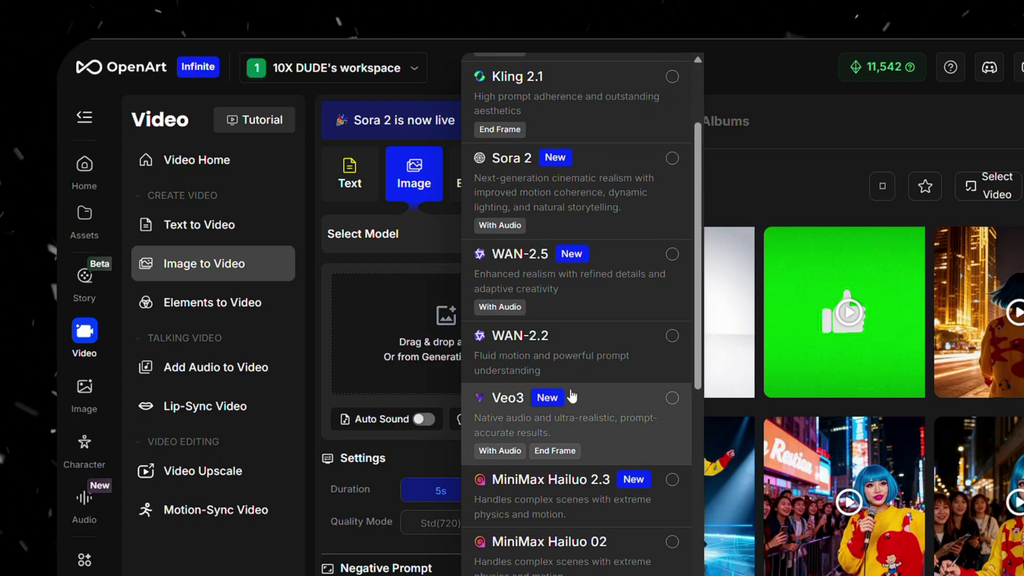
click(576, 402)
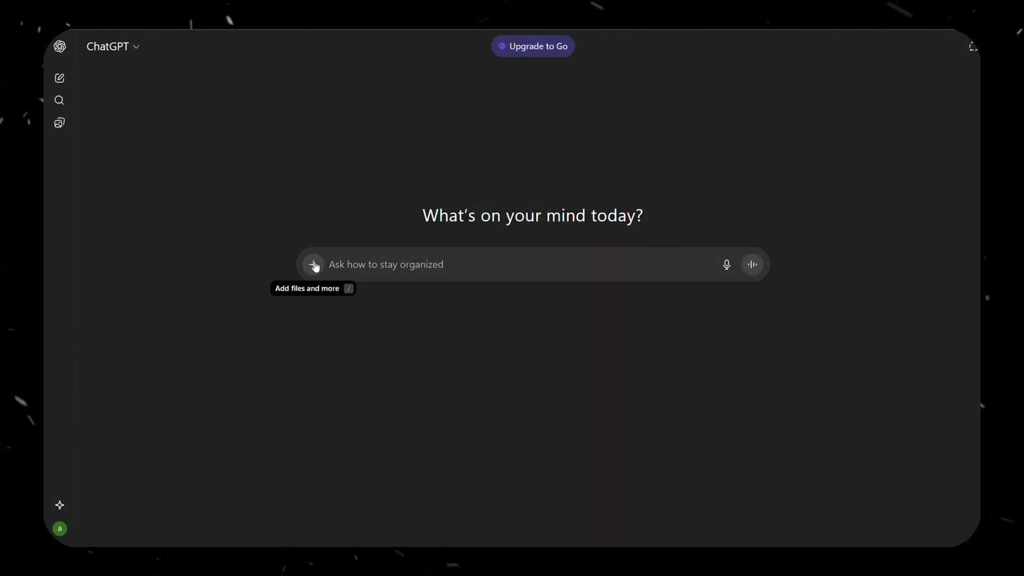
- Send ChatGPT both purple frames with the pasted motion-graphic description
click(315, 264)
click(330, 291)
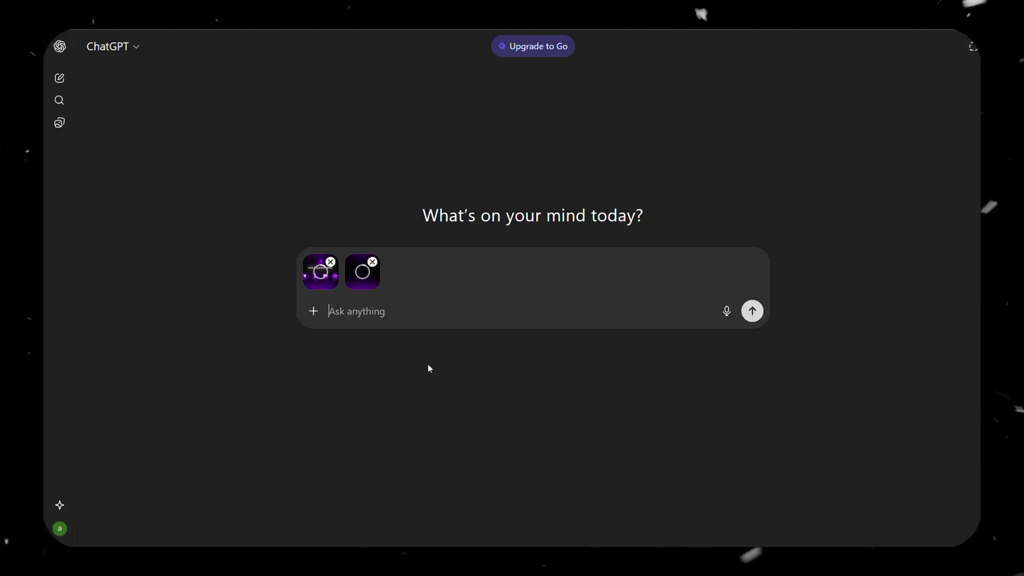
key(ctrl+v)
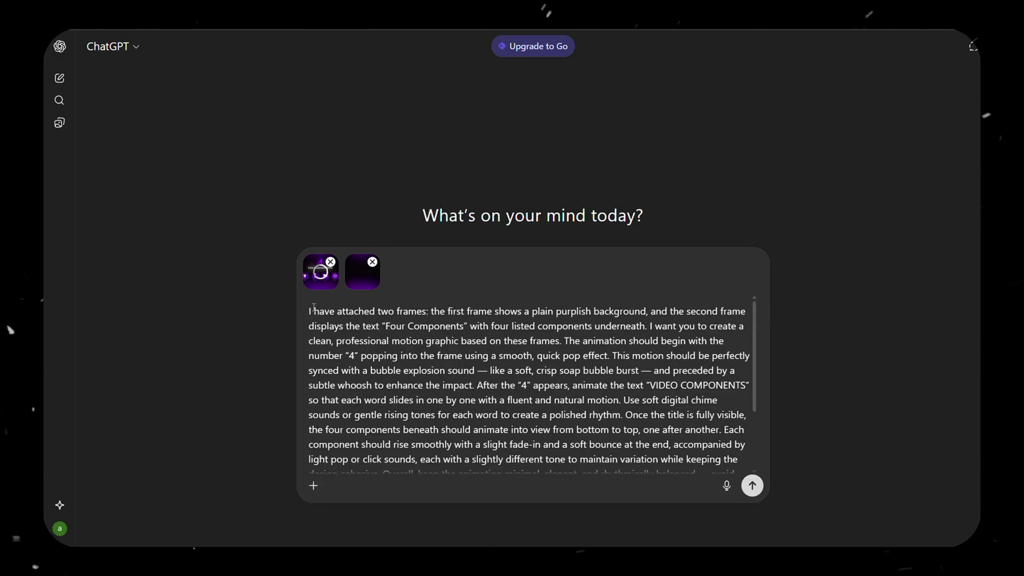
scroll(692, 465, down, 3)
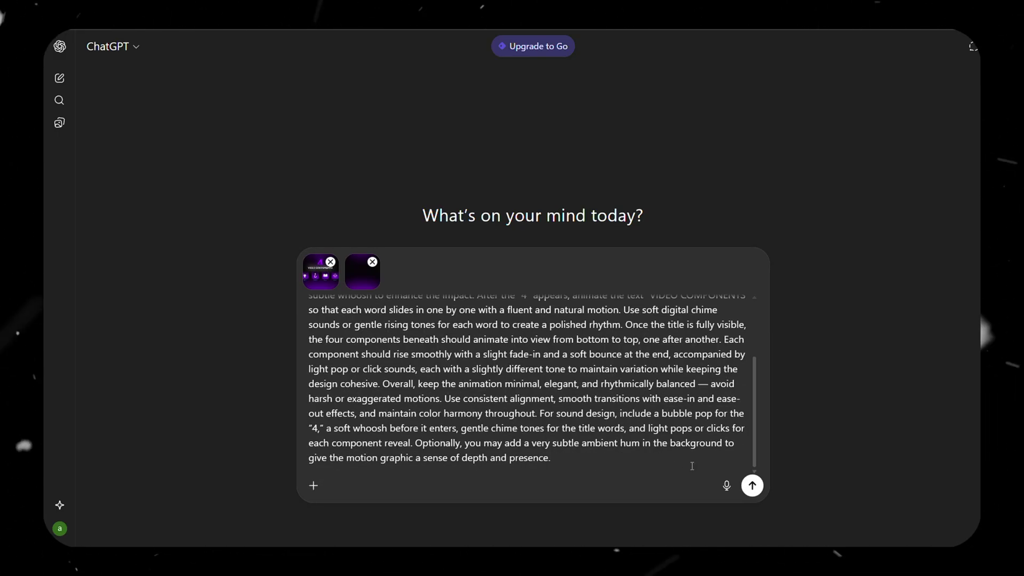
click(752, 486)
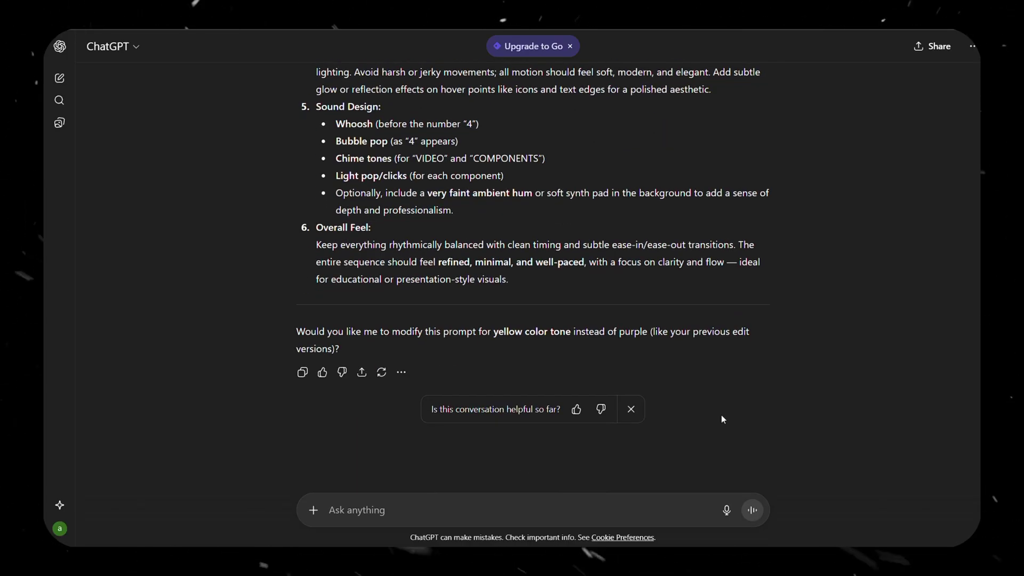
drag(657, 429, 254, 161)
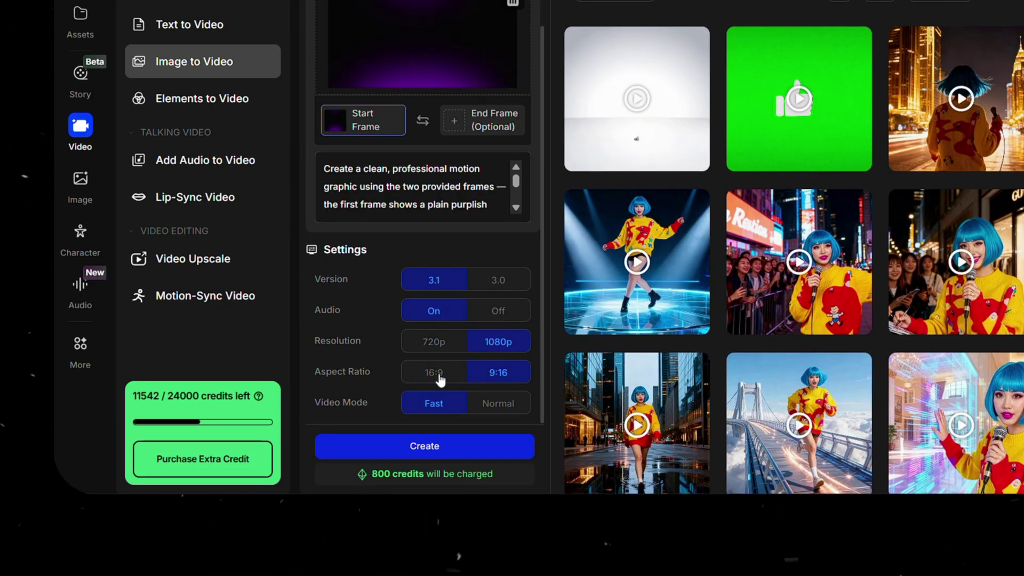
- Generate the Veo3 video from the purple background frame and ChatGPT's prompt
click(458, 448)
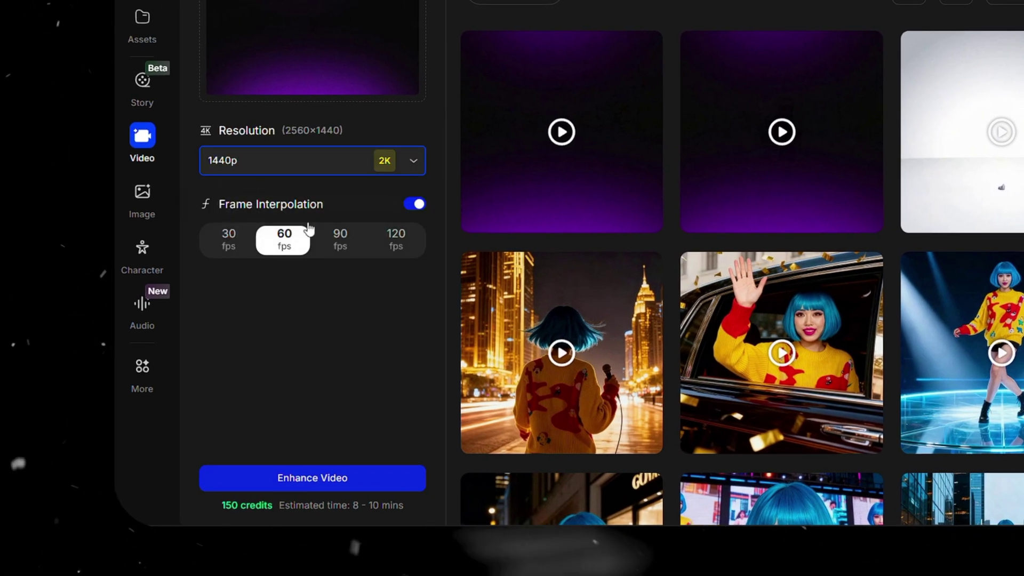
- Upscale the purple title clip to 1440p at 60 fps and view the finished result
click(312, 480)
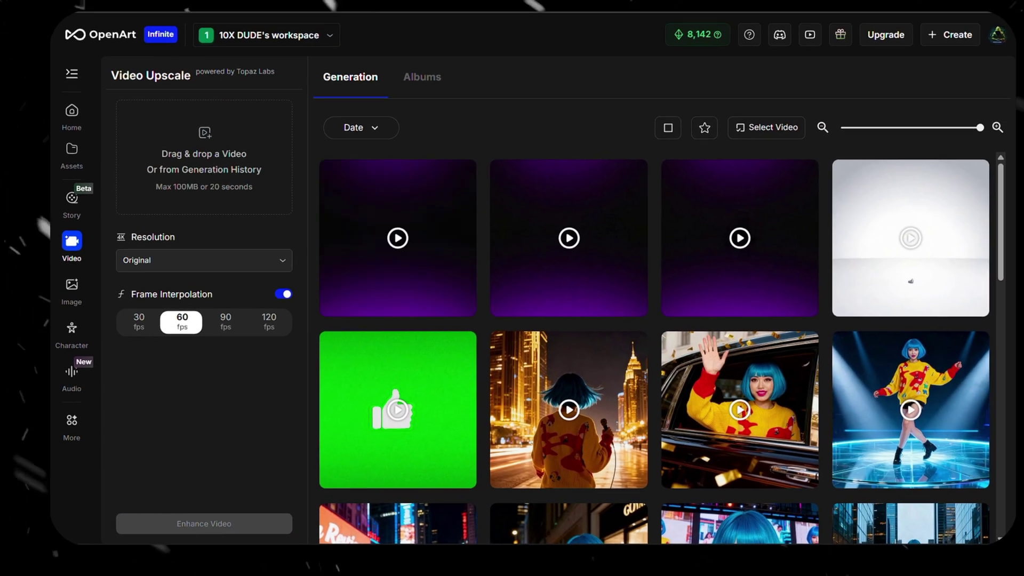
click(400, 256)
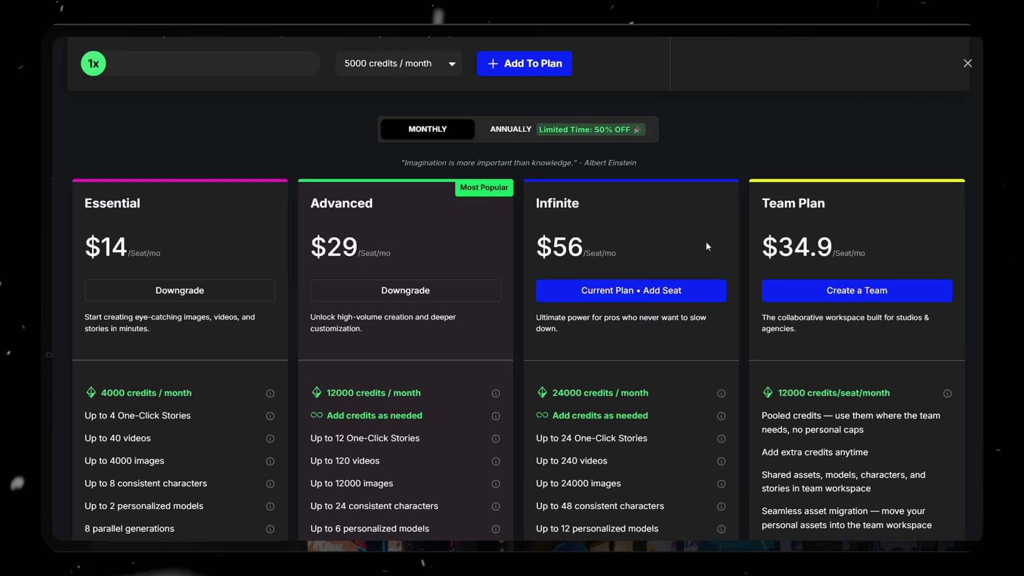
scroll(705, 245, down, 1)
drag(312, 232, 354, 239)
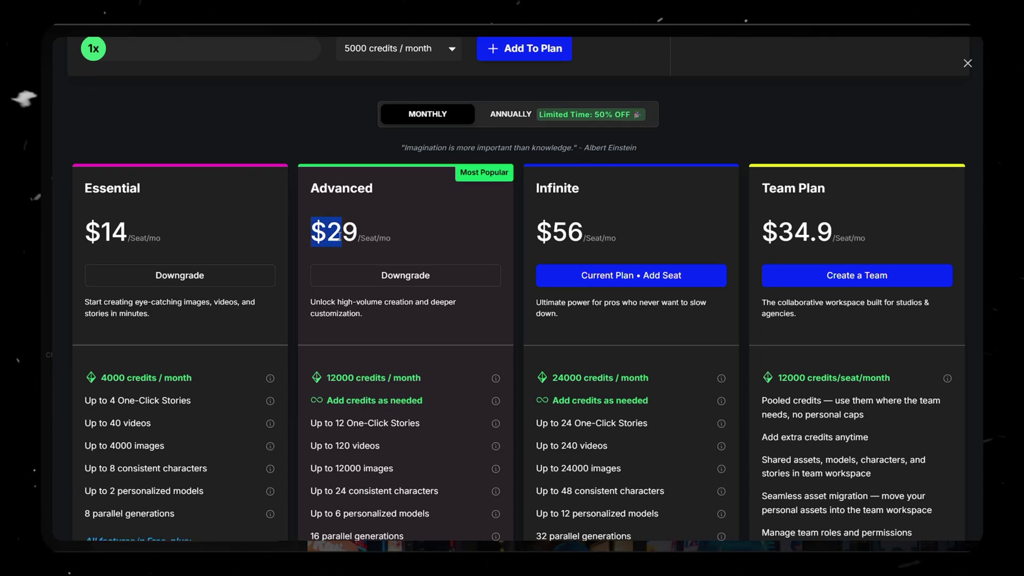